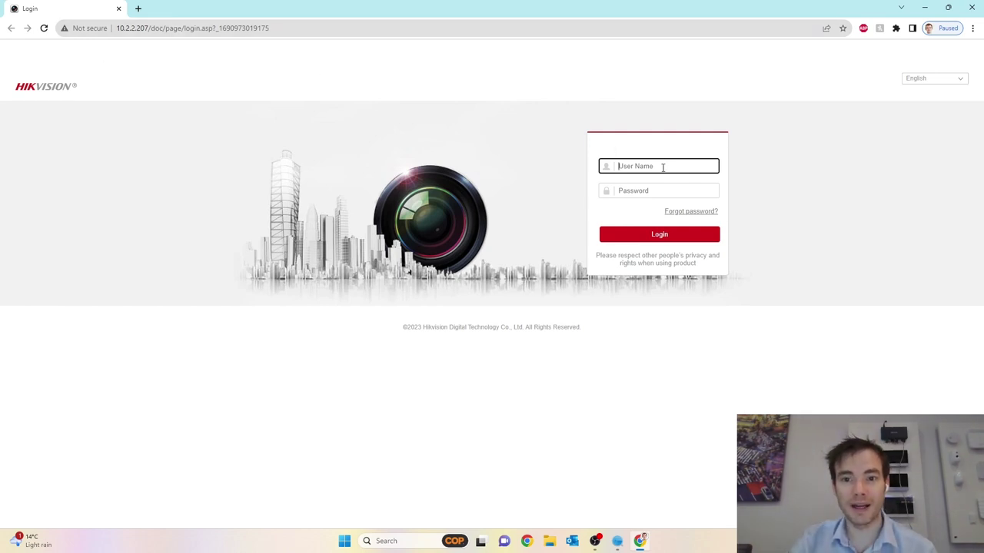
Log in to the camera as admin and dismiss Chrome's save-password prompt
{"action": "type", "text": "in"}
{"action": "key", "text": "Tab"}
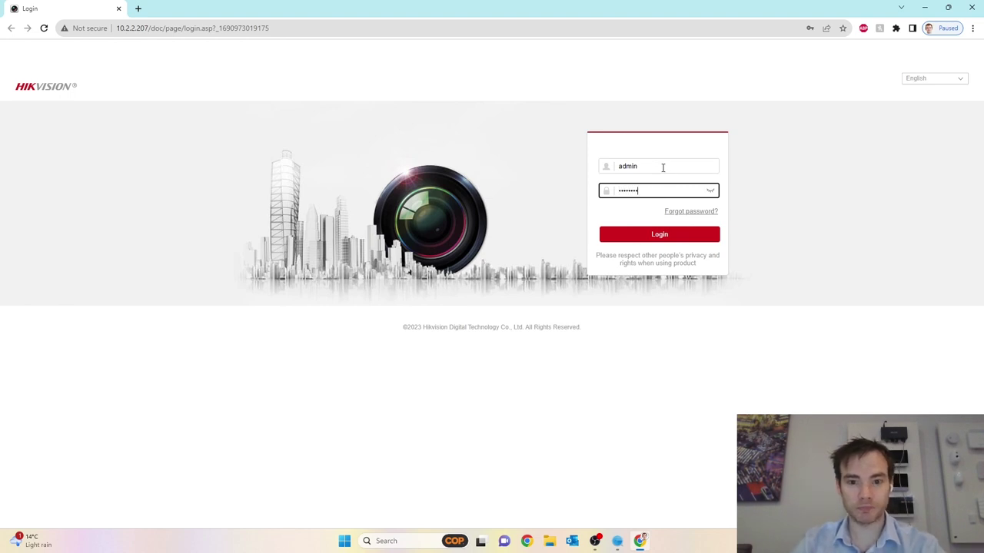
{"action": "left_click", "coordinate": [669, 237]}
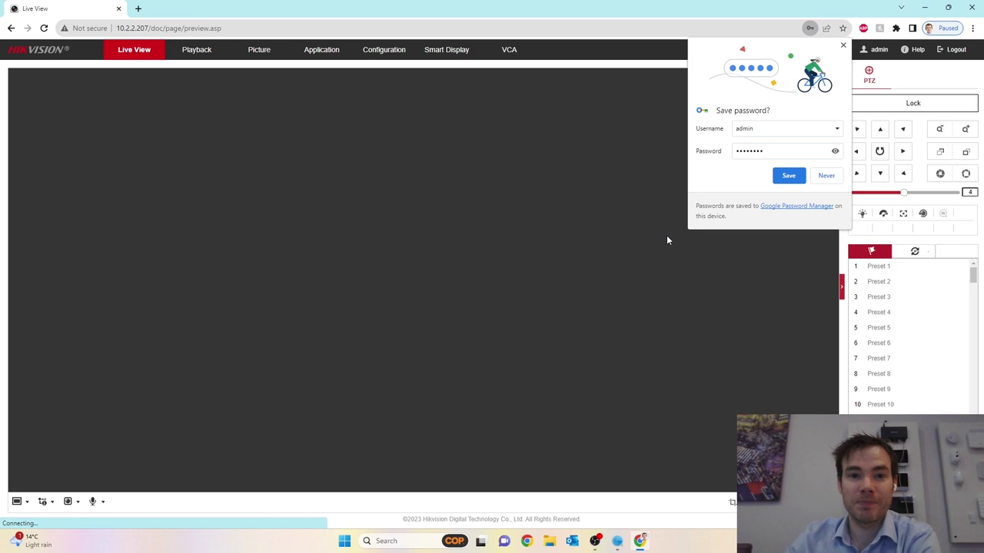
{"action": "left_click", "coordinate": [844, 45]}
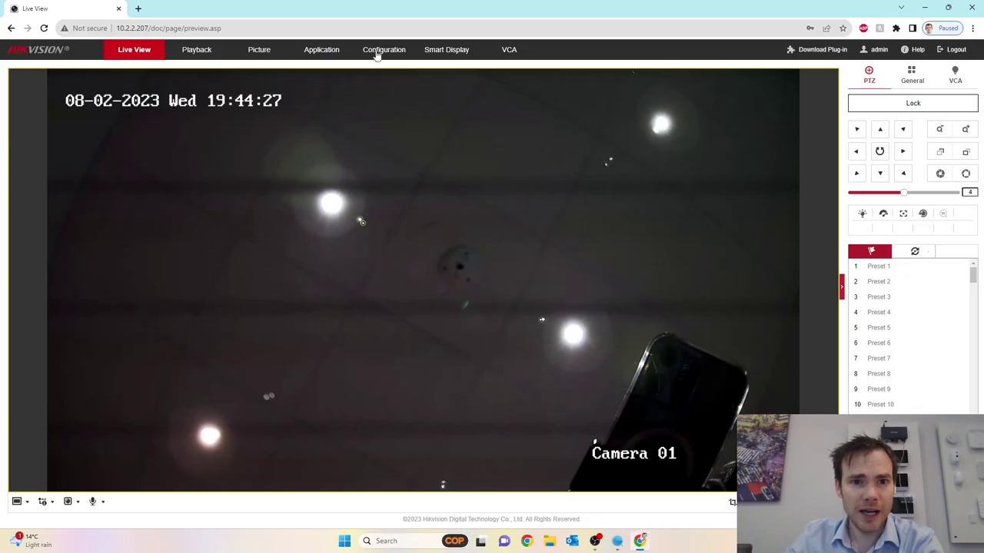
Open Configuration's Basic Information page and highlight the camera's model number
{"action": "left_click", "coordinate": [384, 51]}
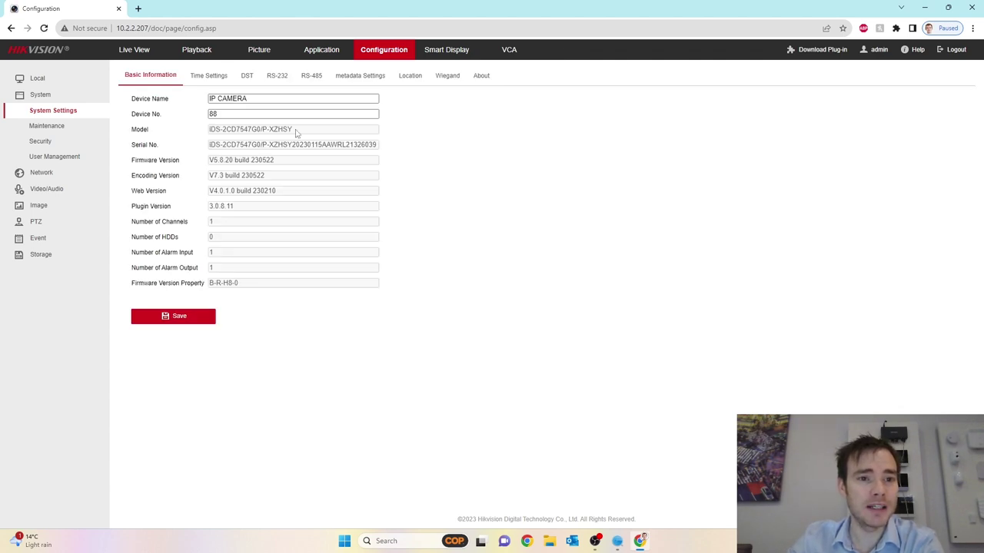
{"action": "left_click_drag", "start_coordinate": [296, 133], "coordinate": [227, 131]}
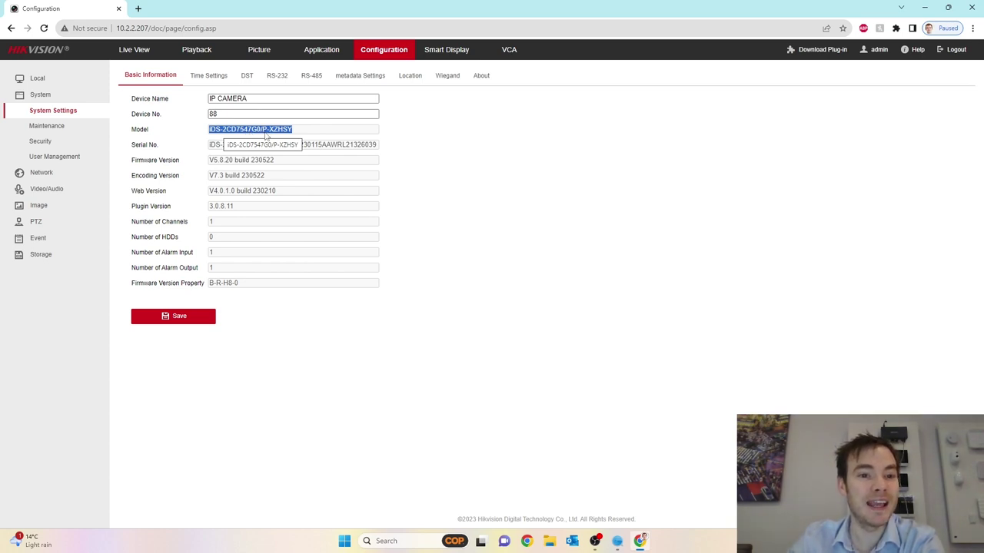
{"action": "left_click", "coordinate": [283, 133]}
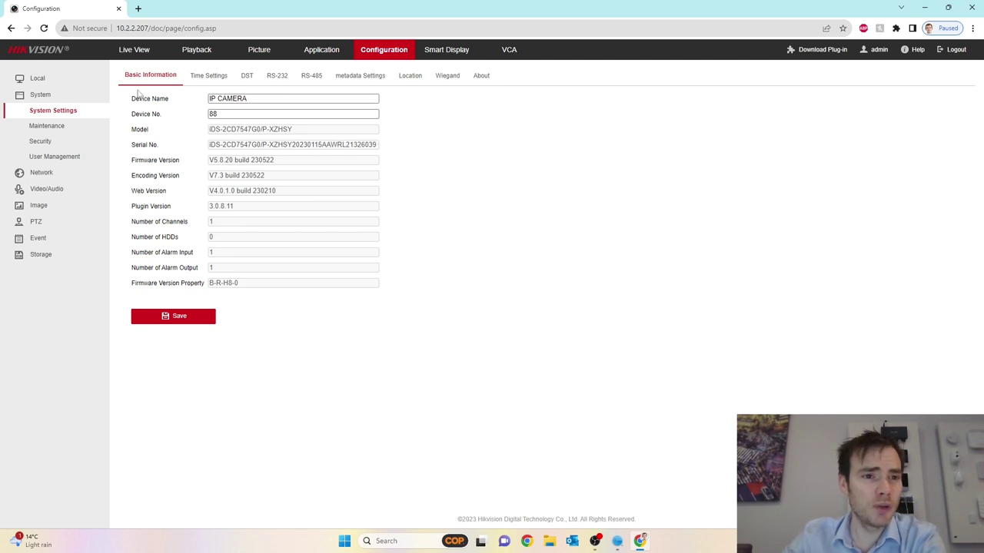
Set Time Settings to sync with the computer time, then view DST
{"action": "left_click", "coordinate": [213, 76]}
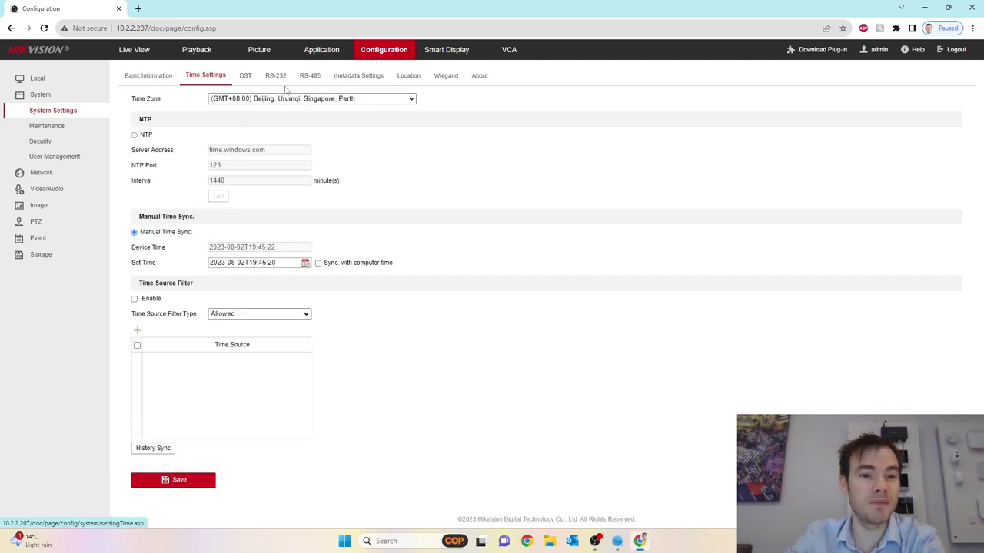
{"action": "left_click", "coordinate": [318, 263]}
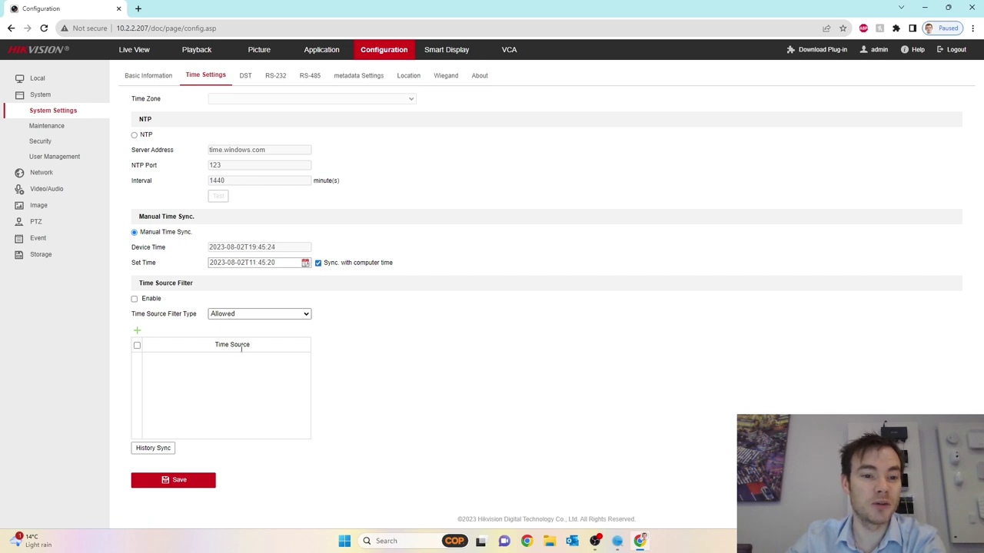
{"action": "left_click", "coordinate": [243, 77]}
Browse the RS-232, RS-485, Metadata, Location and Wiegand pages, then go to Network
{"action": "left_click", "coordinate": [275, 76]}
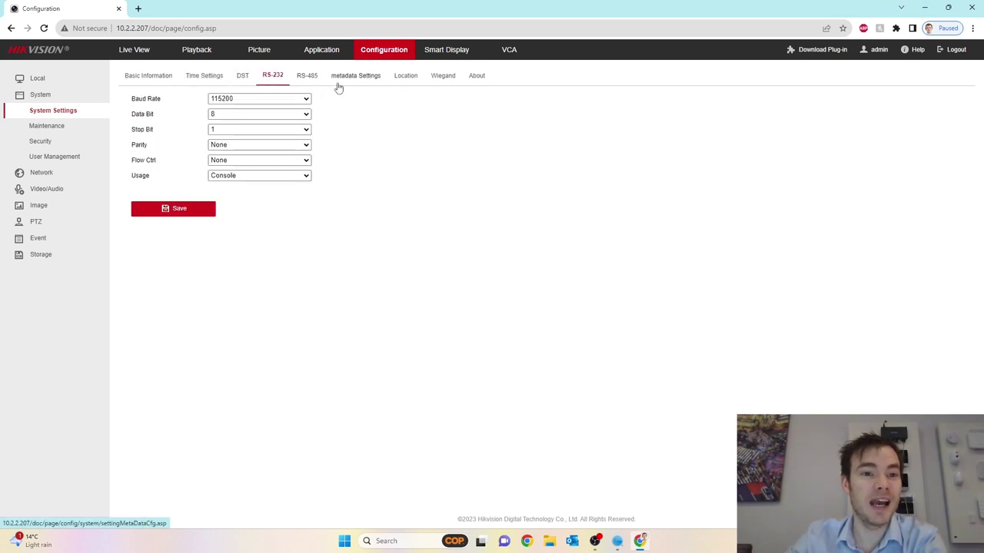
{"action": "left_click", "coordinate": [315, 77]}
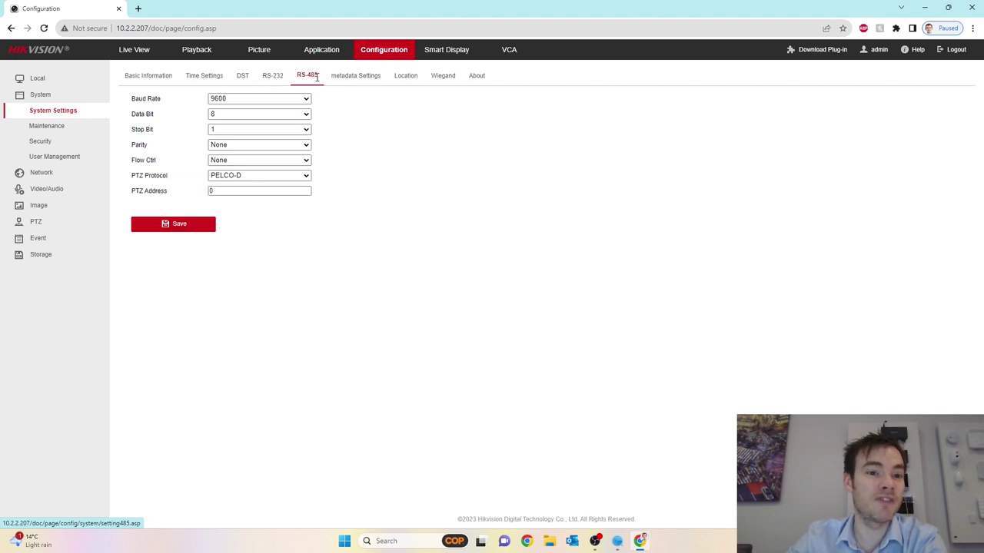
{"action": "left_click", "coordinate": [362, 79]}
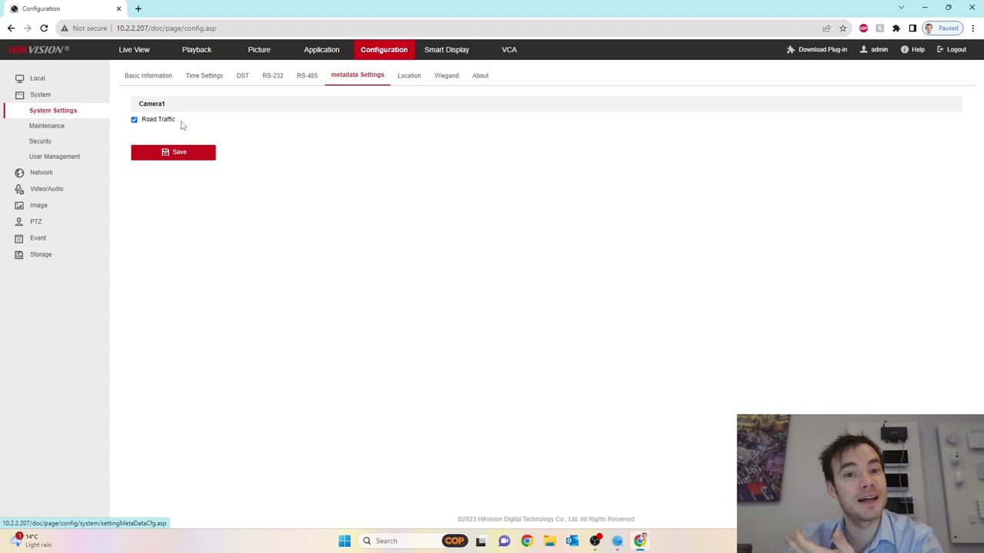
{"action": "left_click", "coordinate": [411, 77]}
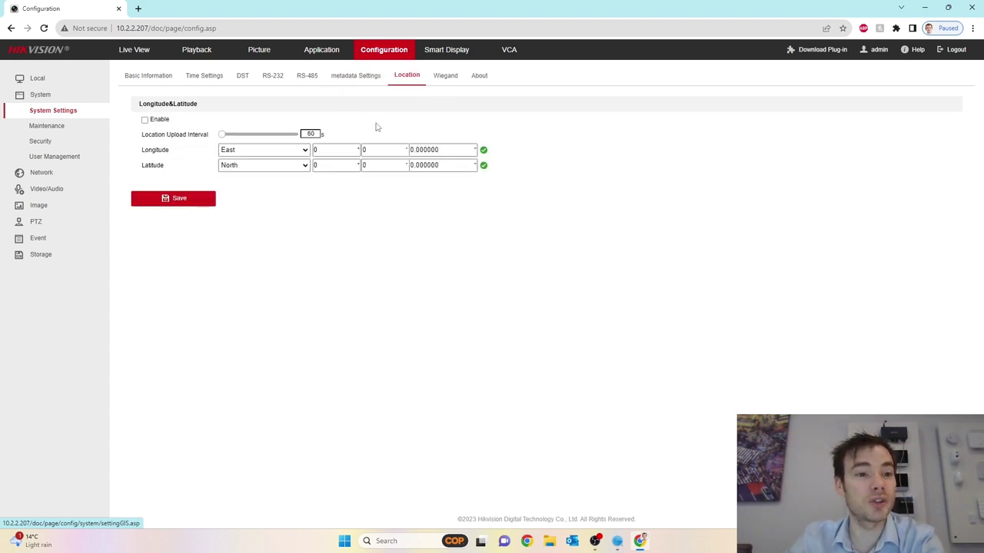
{"action": "left_click", "coordinate": [447, 76]}
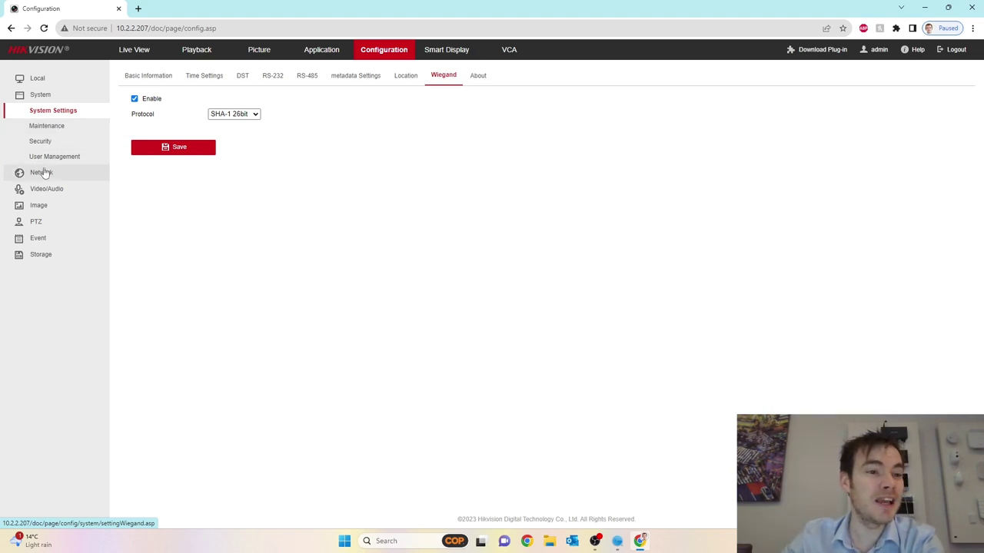
{"action": "left_click", "coordinate": [46, 173]}
Save the Video/Audio main stream with 2688*1520 resolution and H.265 encoding
{"action": "left_click", "coordinate": [49, 142]}
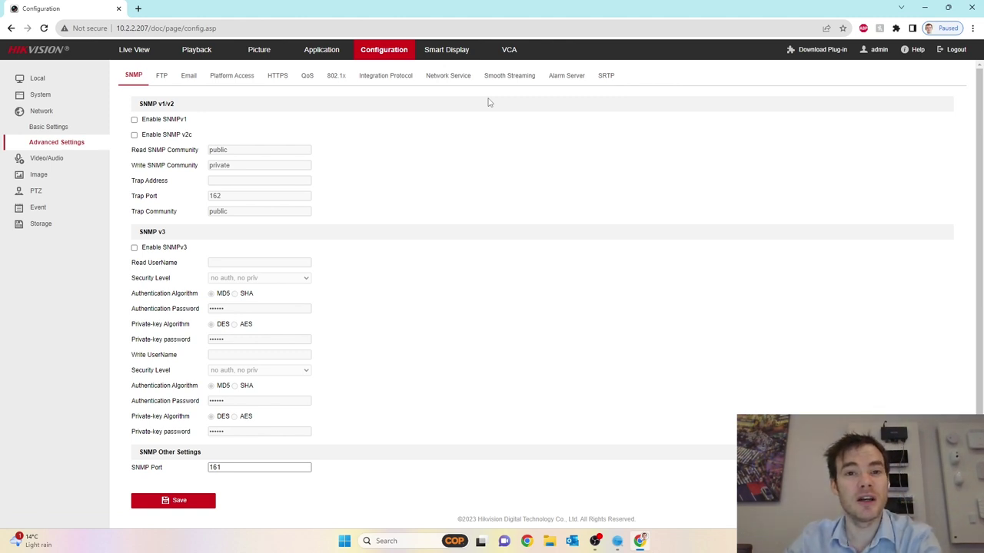
{"action": "left_click", "coordinate": [54, 159]}
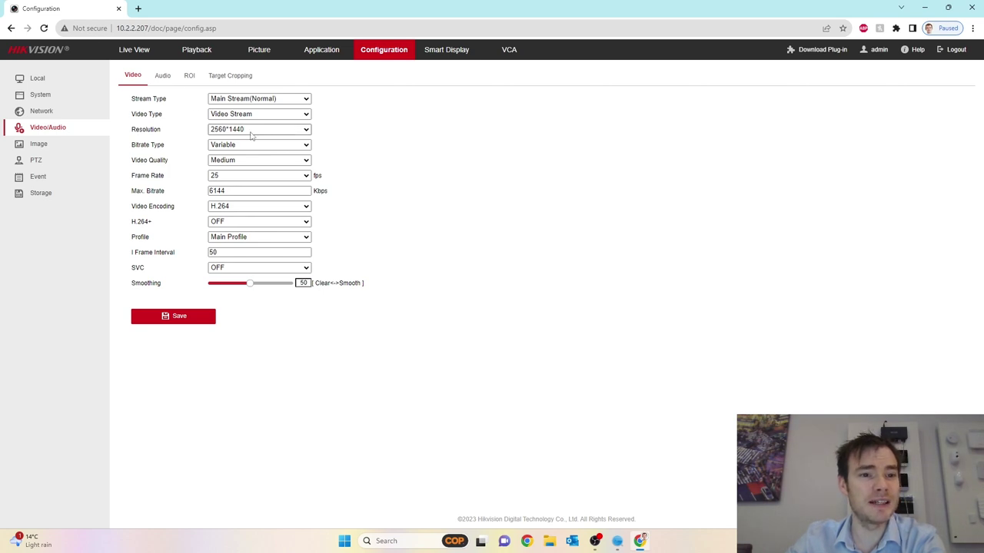
{"action": "left_click", "coordinate": [250, 130]}
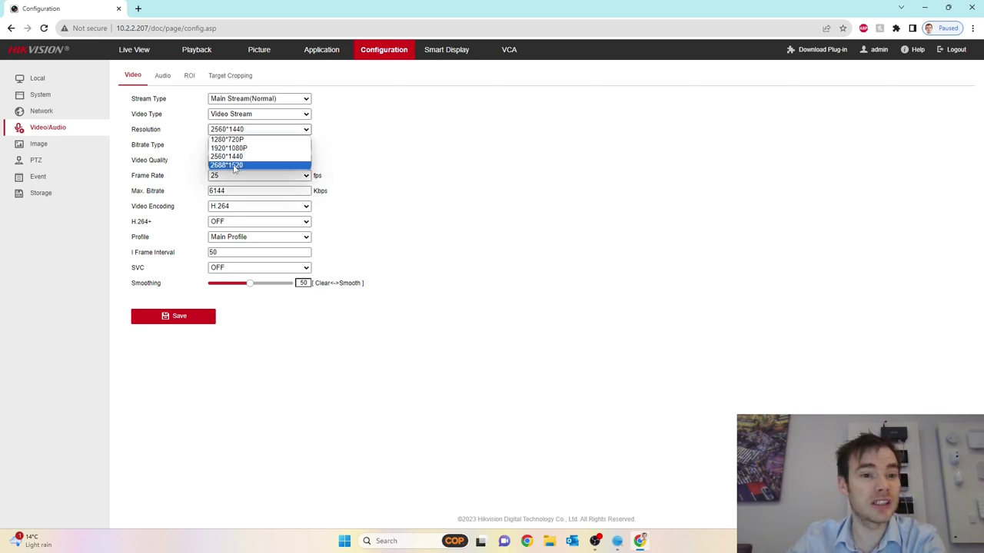
{"action": "left_click", "coordinate": [276, 169]}
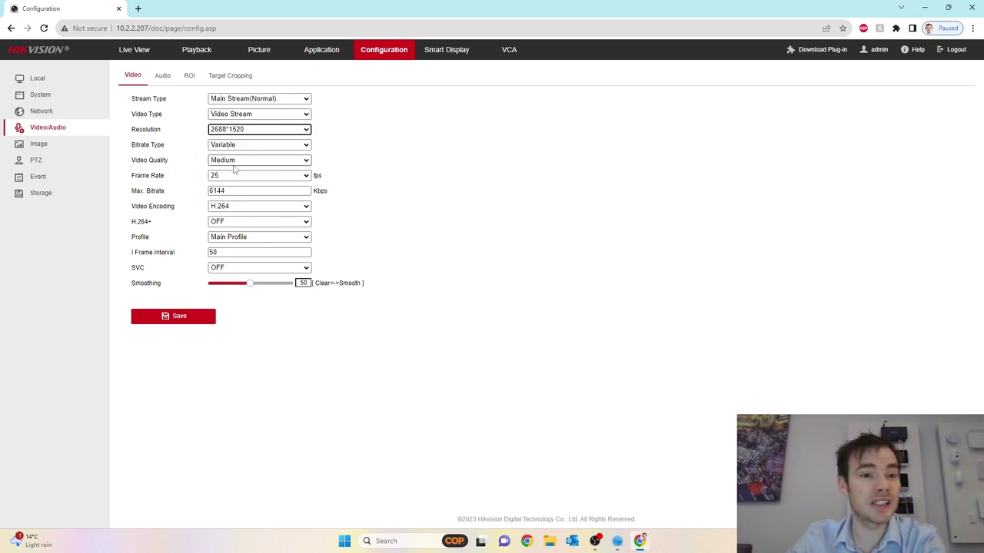
{"action": "left_click", "coordinate": [239, 210]}
{"action": "left_click", "coordinate": [236, 224]}
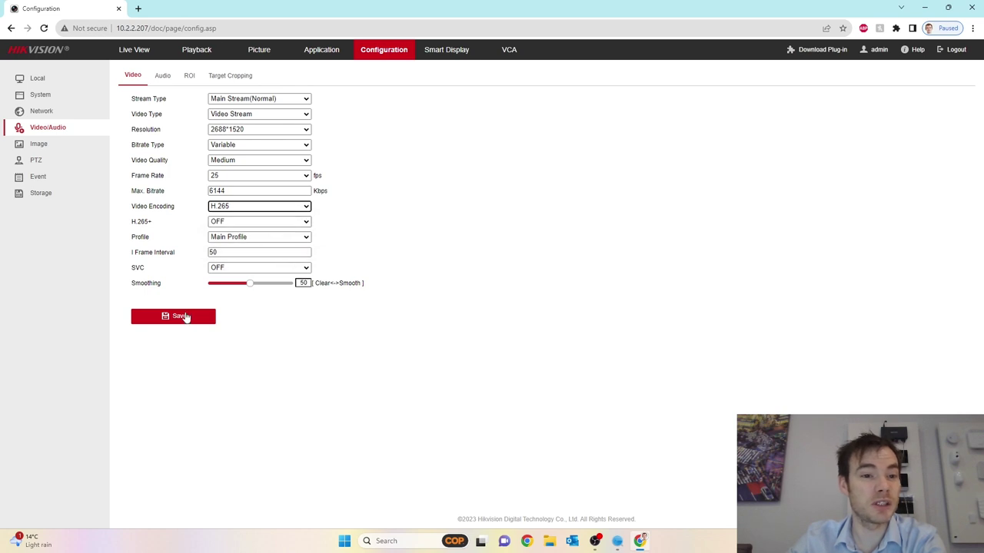
{"action": "left_click", "coordinate": [185, 317]}
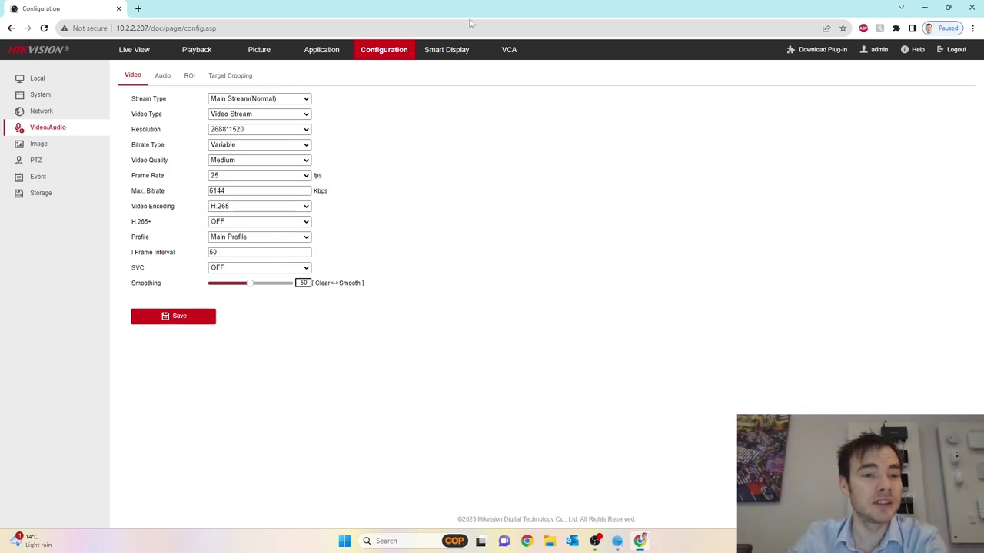
Inspect the audio encoding and output options, leaving output on Built-in Speaker
{"action": "left_click", "coordinate": [163, 77]}
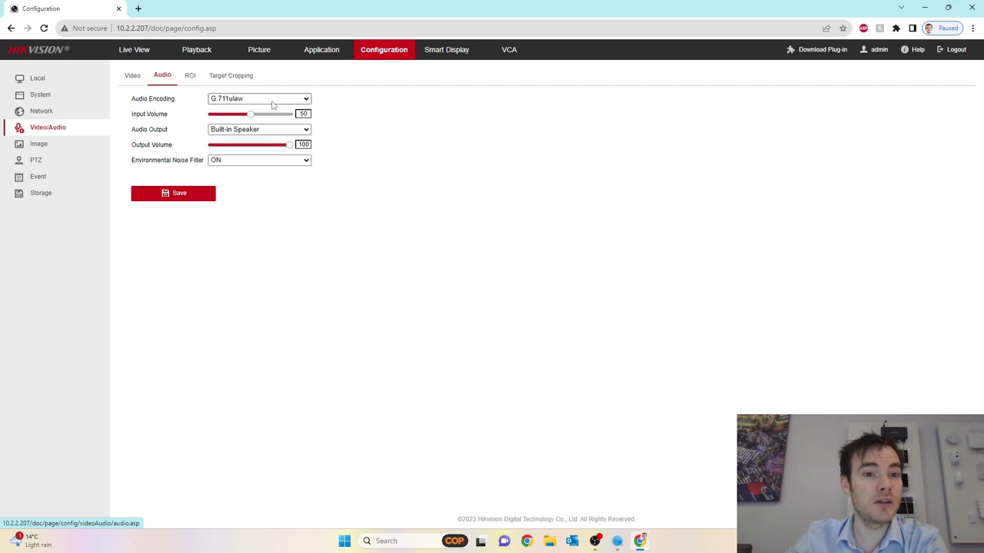
{"action": "left_click", "coordinate": [271, 99]}
{"action": "left_click", "coordinate": [360, 105]}
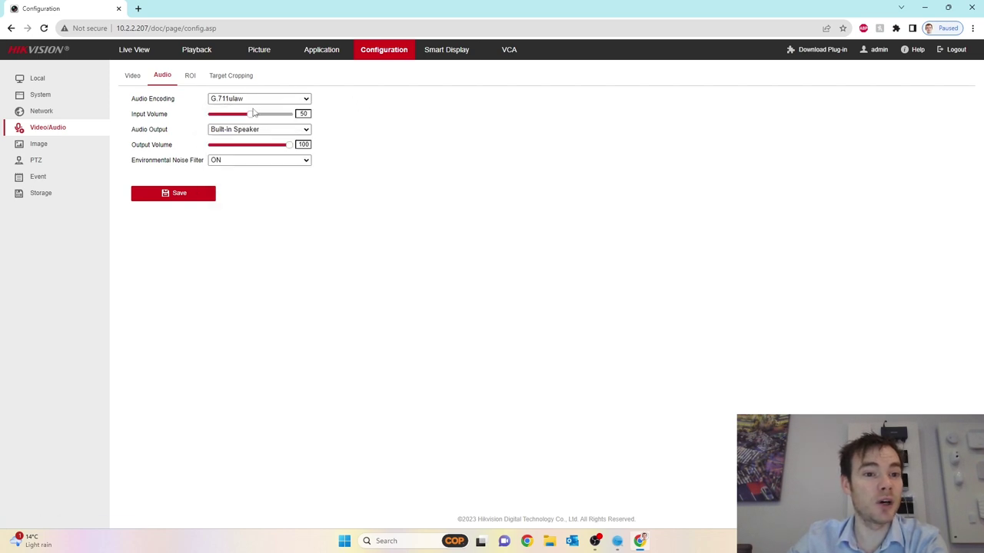
{"action": "mouse_move", "coordinate": [249, 118]}
{"action": "left_mouse_down"}
{"action": "mouse_move", "coordinate": [275, 118]}
{"action": "mouse_move", "coordinate": [247, 118]}
{"action": "left_mouse_up"}
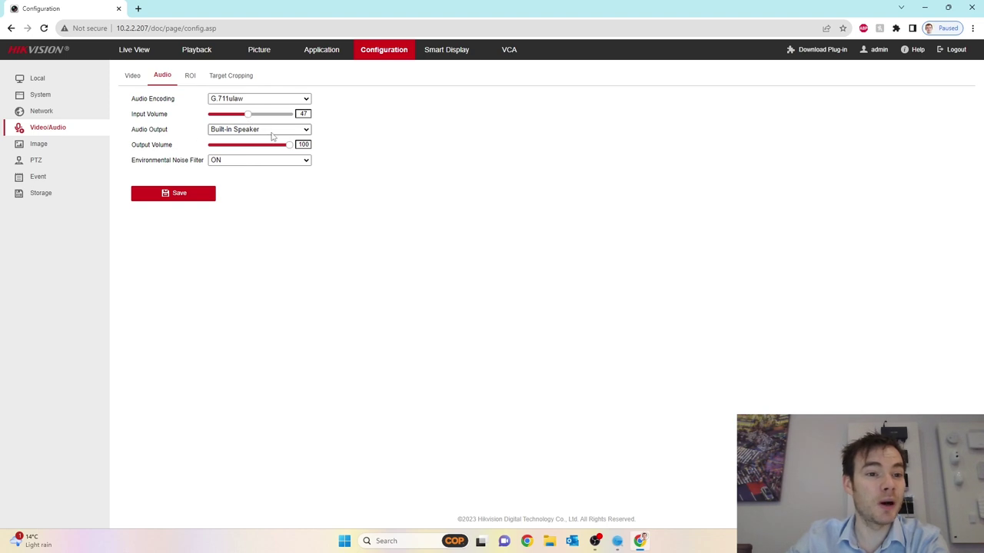
{"action": "left_click", "coordinate": [271, 135]}
{"action": "left_click", "coordinate": [241, 148]}
{"action": "left_click", "coordinate": [250, 132]}
{"action": "left_click", "coordinate": [245, 140]}
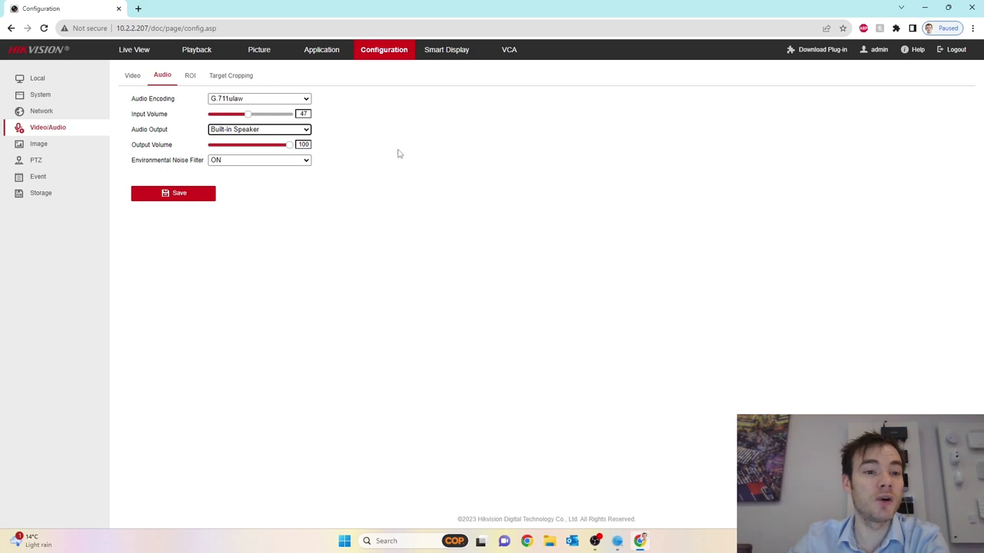
Check the ROI and Target Cropping tabs, return to Video, then open Image
{"action": "left_click", "coordinate": [189, 76]}
{"action": "left_click", "coordinate": [240, 79]}
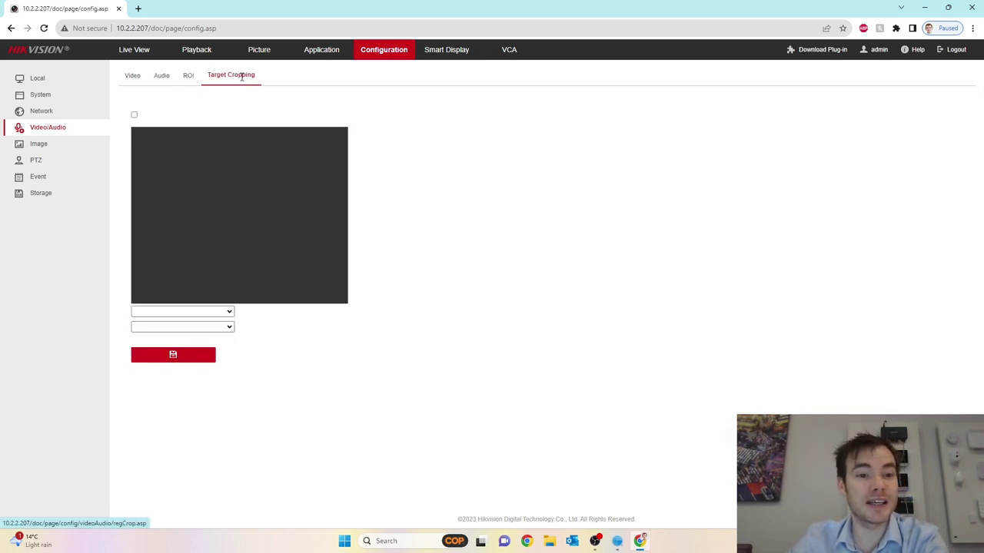
{"action": "left_click", "coordinate": [135, 75]}
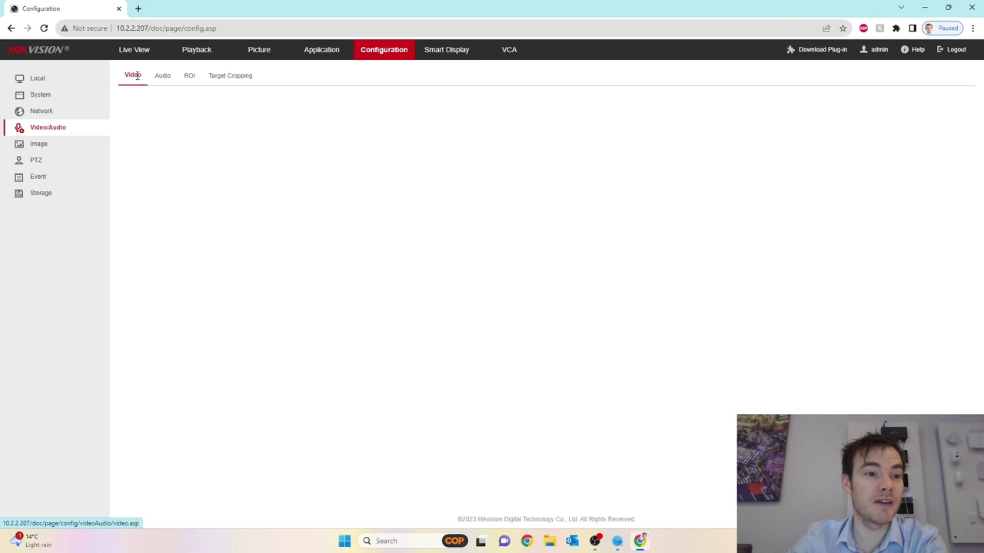
{"action": "left_click", "coordinate": [53, 149]}
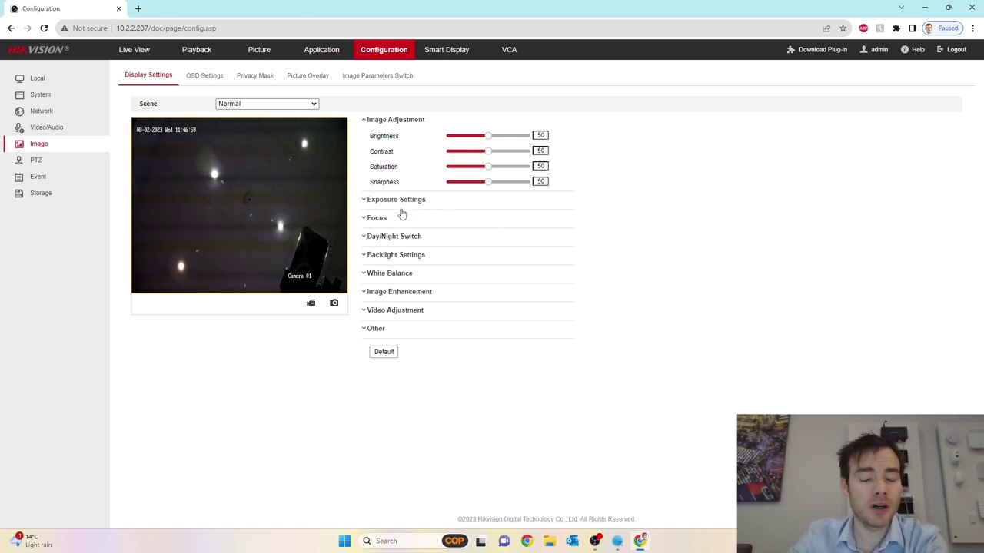
{"action": "left_click", "coordinate": [370, 202]}
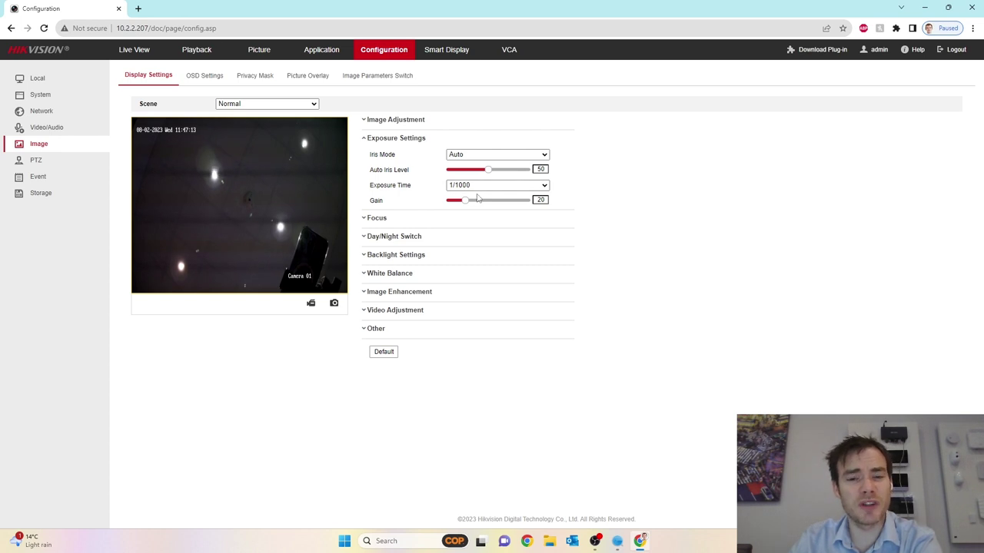
{"action": "left_click", "coordinate": [380, 219]}
{"action": "left_click", "coordinate": [380, 197]}
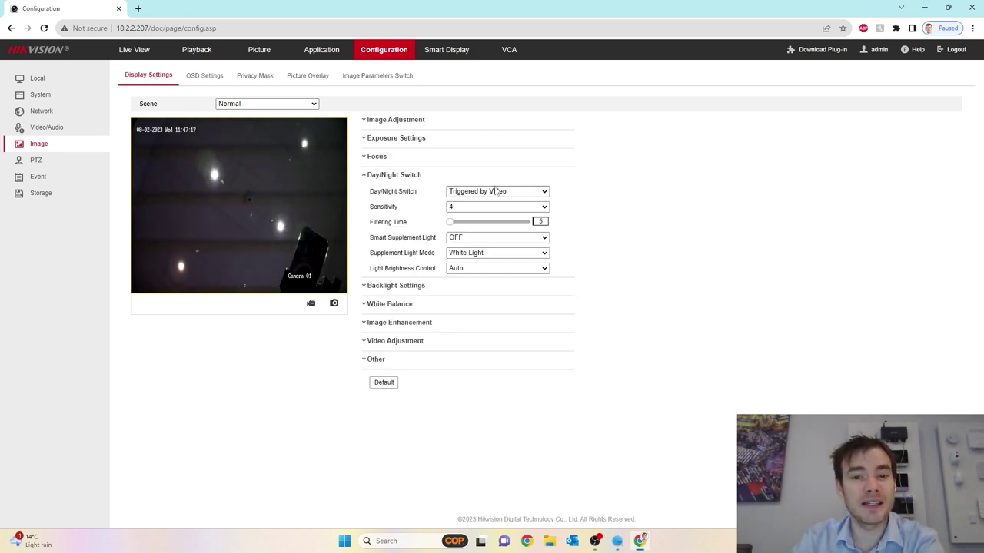
{"action": "left_click", "coordinate": [405, 286]}
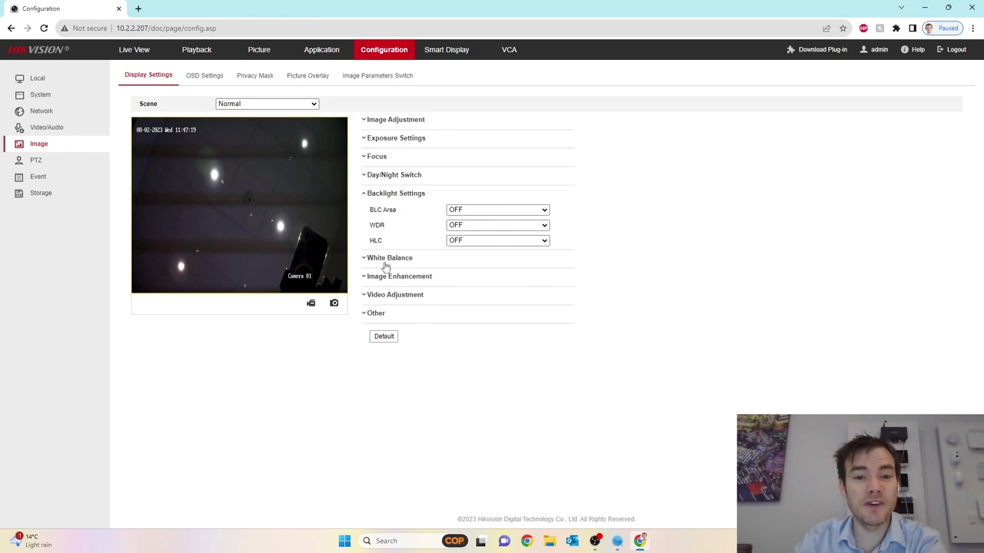
{"action": "left_click", "coordinate": [386, 260]}
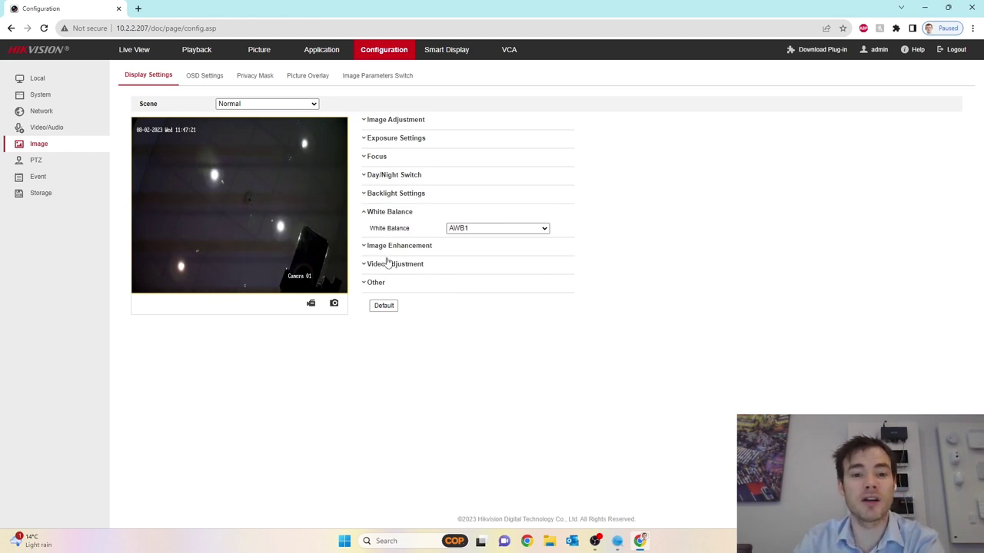
{"action": "left_click", "coordinate": [390, 248]}
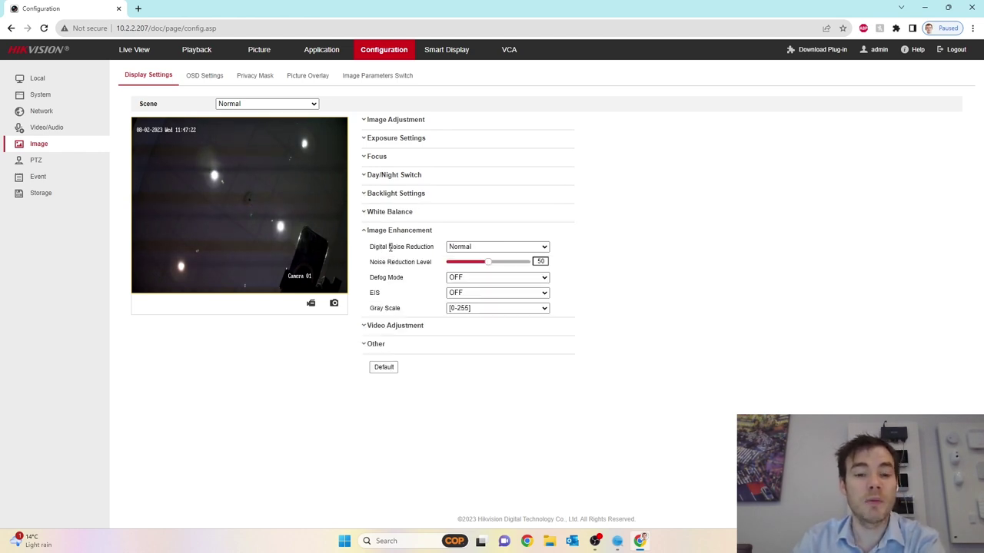
{"action": "left_click", "coordinate": [377, 326]}
{"action": "left_click", "coordinate": [381, 250]}
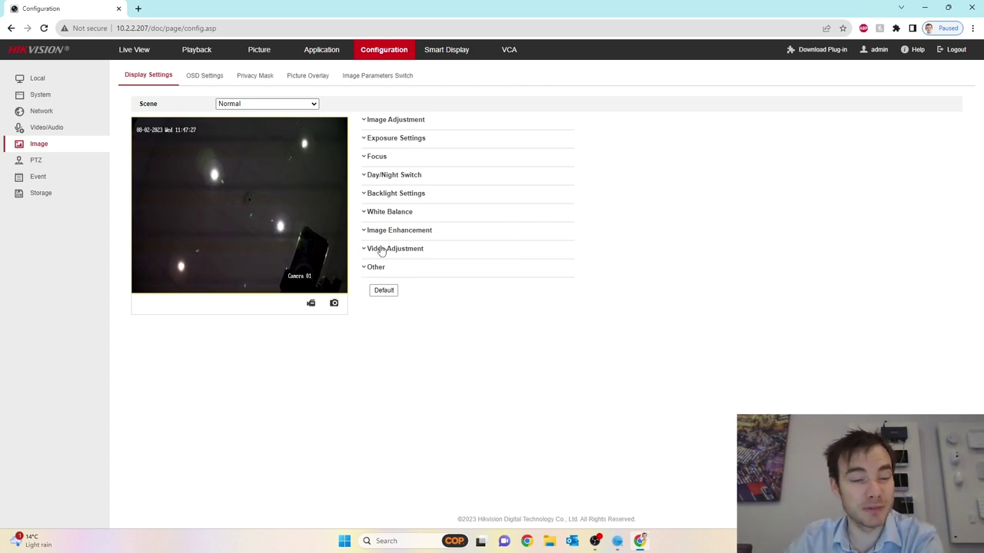
Step through the OSD Settings and Privacy Mask tabs to reach Picture Overlay
{"action": "left_click", "coordinate": [203, 79]}
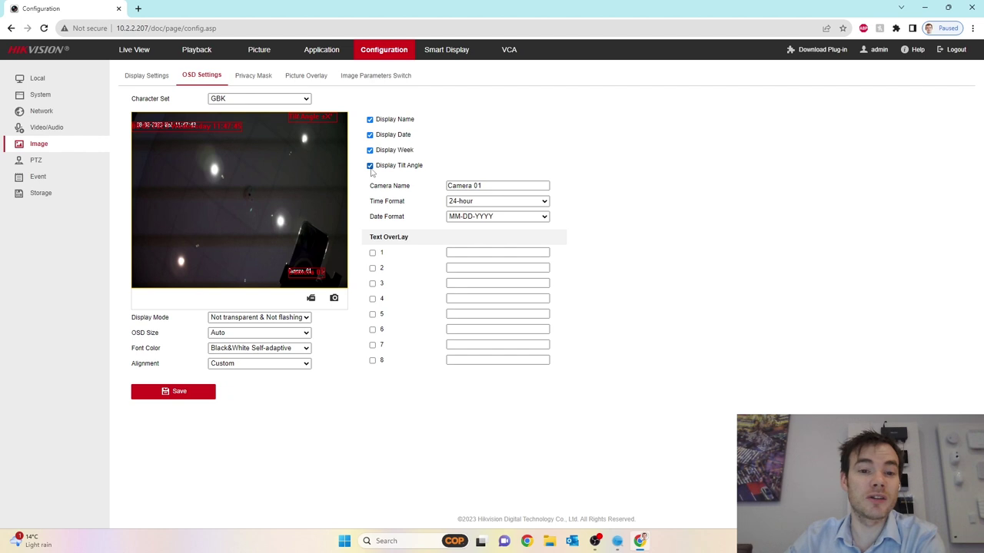
{"action": "left_click", "coordinate": [246, 76]}
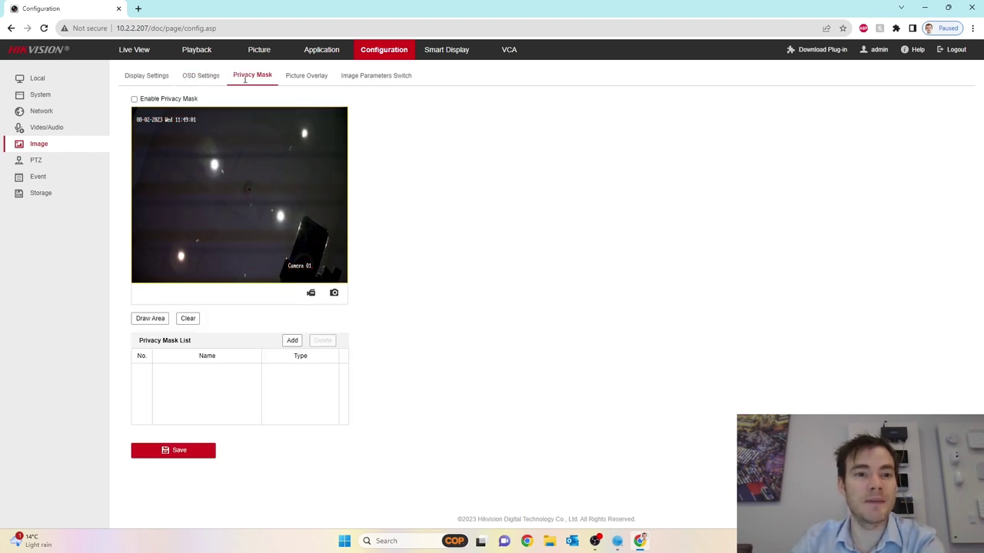
{"action": "left_click", "coordinate": [297, 77]}
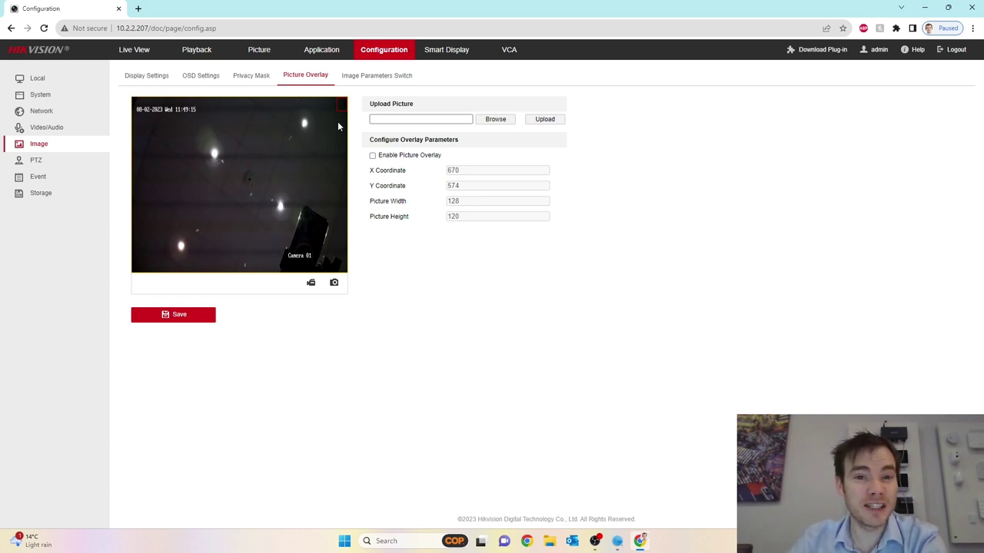
Upload the cop_2 image as the picture overlay, enable it and save
{"action": "left_click", "coordinate": [495, 121]}
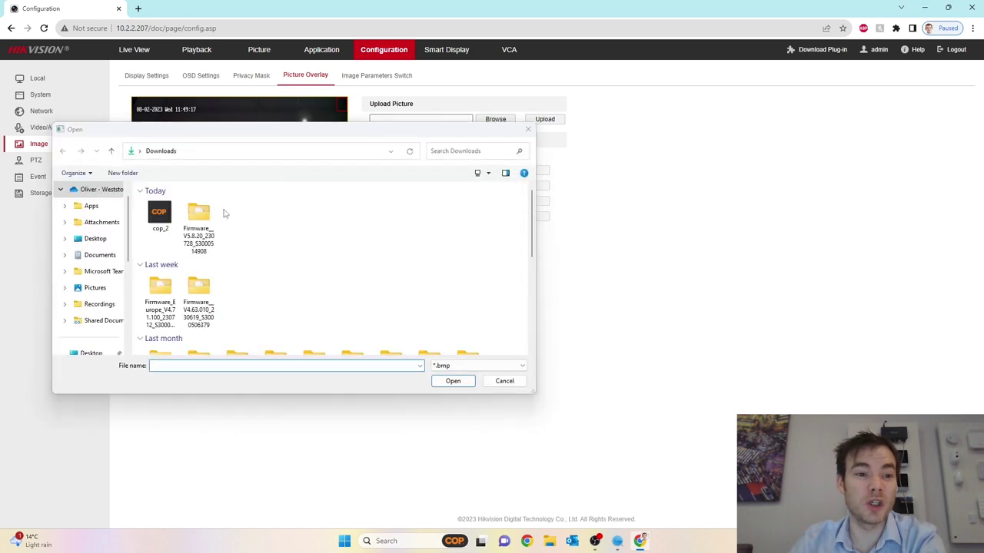
{"action": "left_click", "coordinate": [159, 215]}
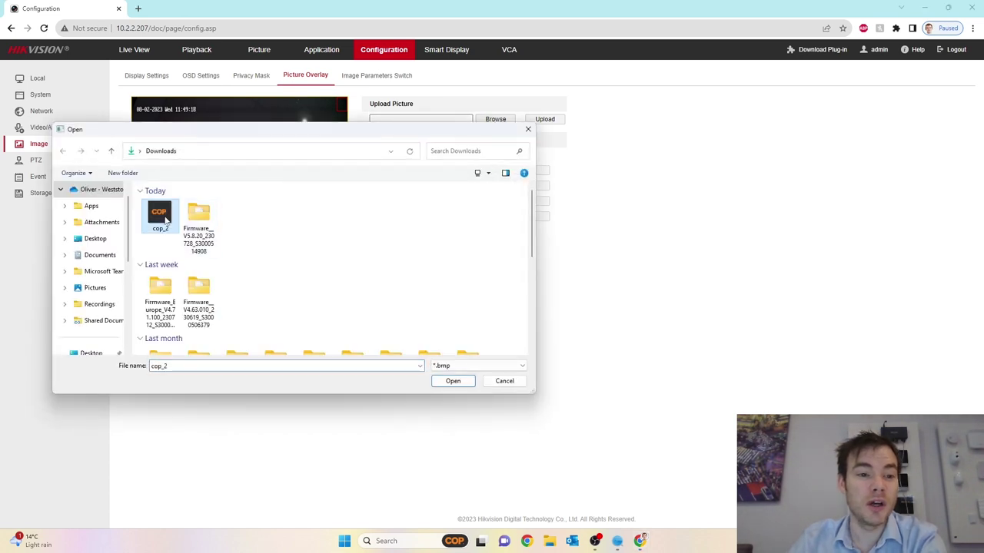
{"action": "left_click", "coordinate": [454, 381]}
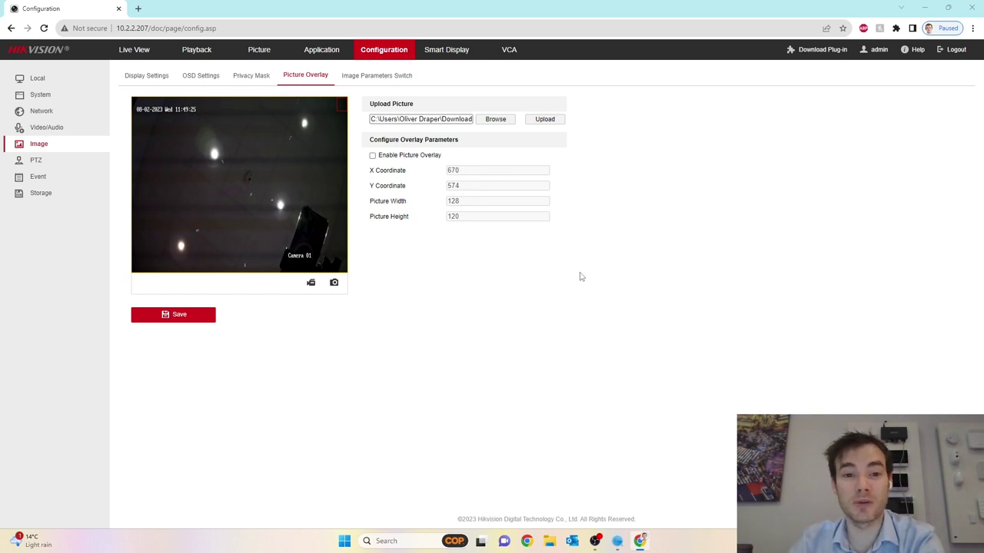
{"action": "left_click", "coordinate": [545, 122]}
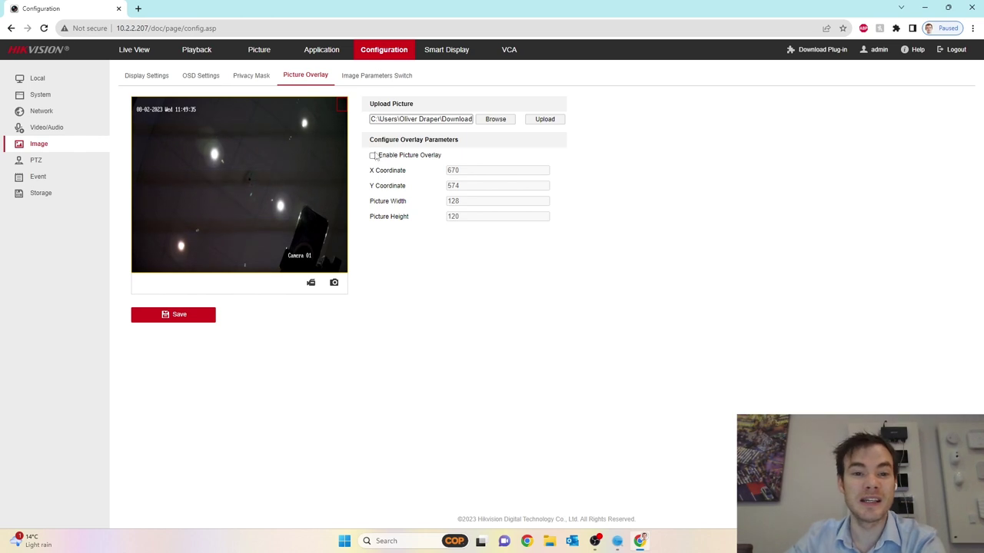
{"action": "left_click", "coordinate": [373, 156]}
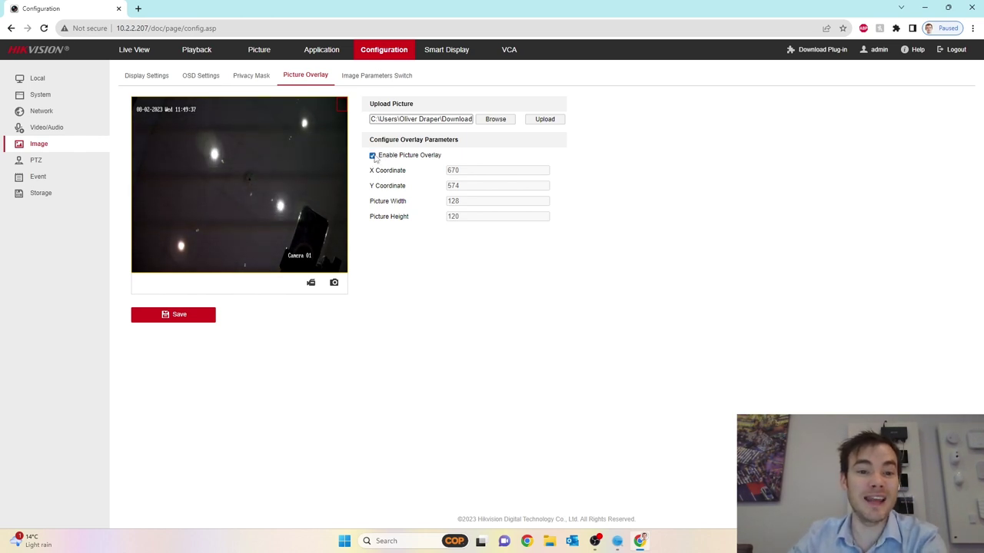
{"action": "left_click", "coordinate": [197, 319]}
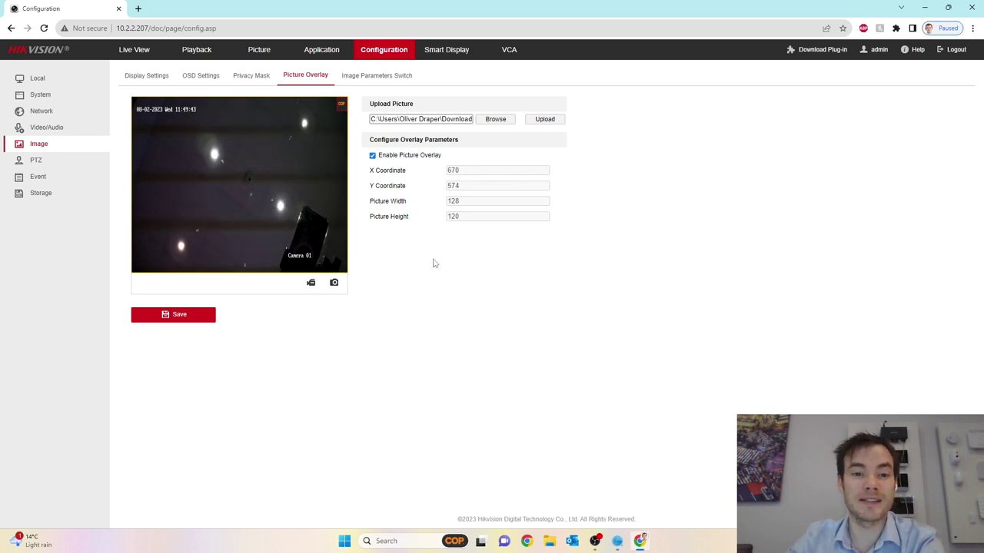
Compare the scene lists on Image Parameters Switch and Display Settings, ending on the schedule
{"action": "left_click", "coordinate": [376, 75]}
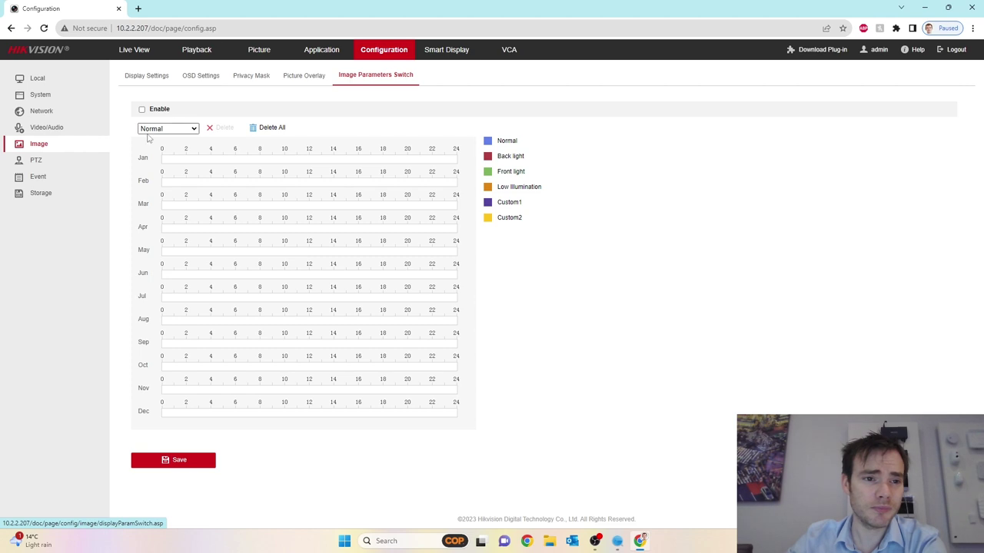
{"action": "left_click", "coordinate": [194, 129]}
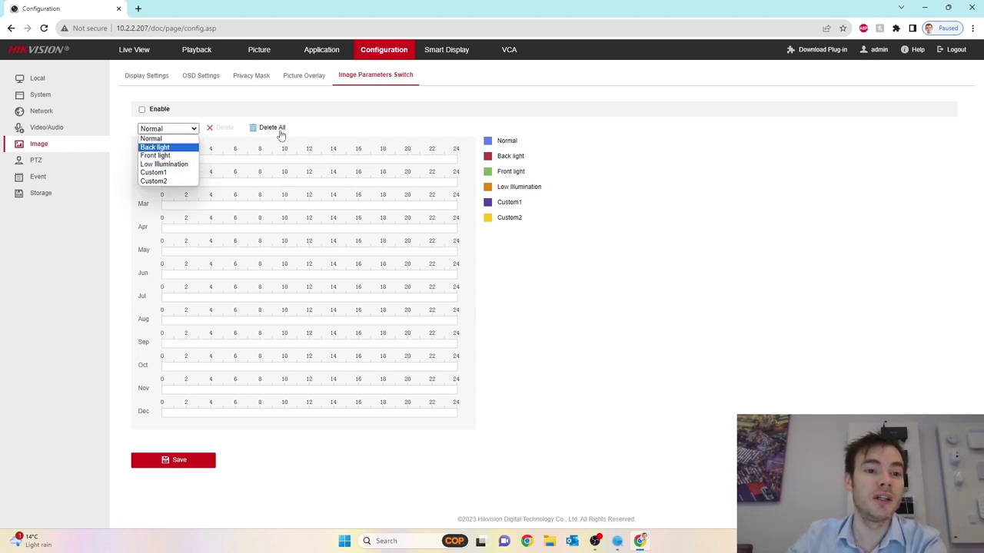
{"action": "left_click", "coordinate": [338, 130]}
{"action": "left_click", "coordinate": [147, 77]}
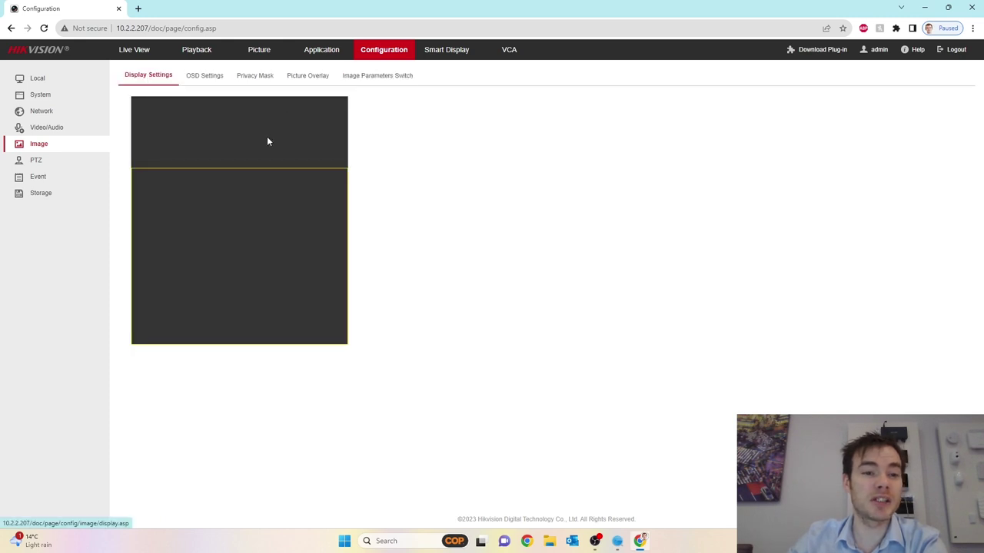
{"action": "left_click", "coordinate": [313, 105]}
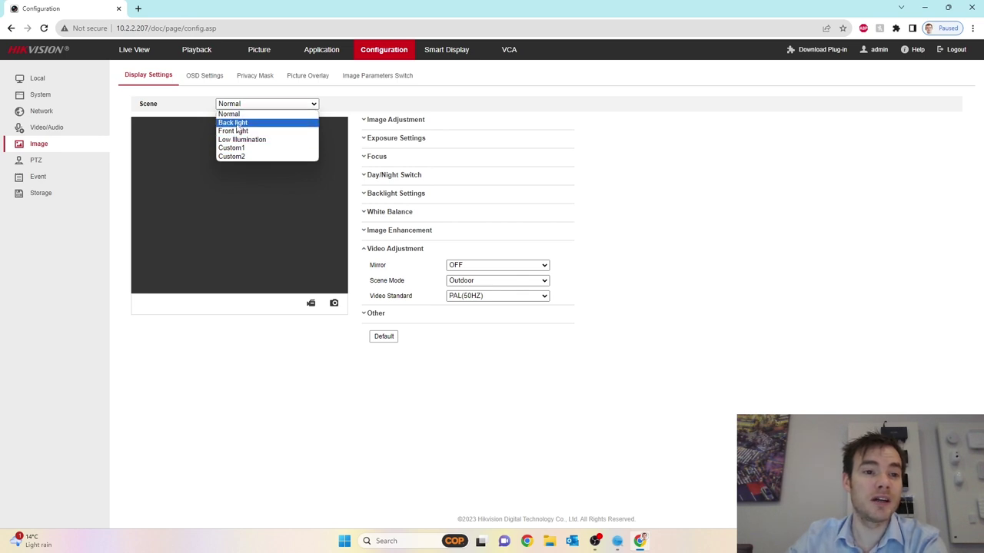
{"action": "left_click", "coordinate": [348, 77]}
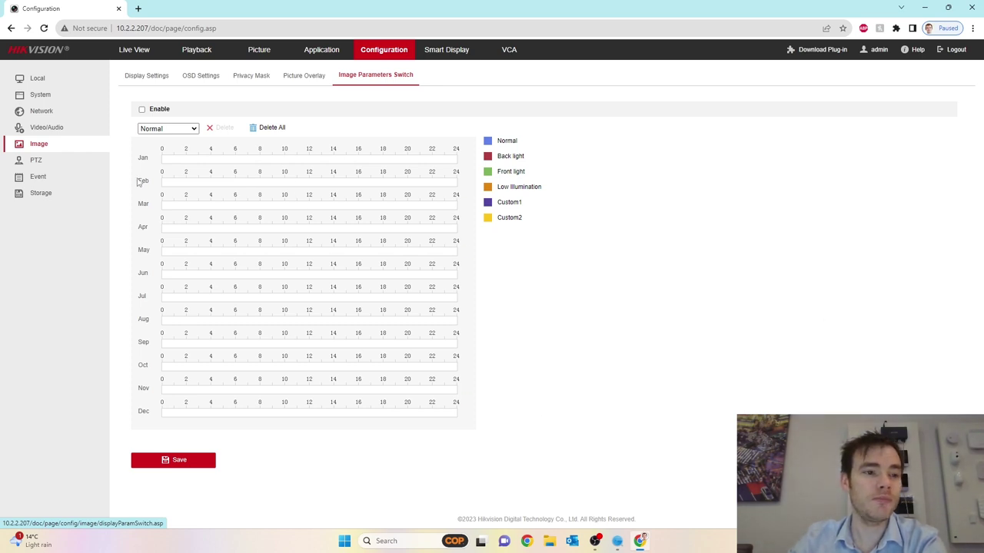
Run the PTZ self-test so the self-checking state becomes Initialized
{"action": "left_click", "coordinate": [37, 161]}
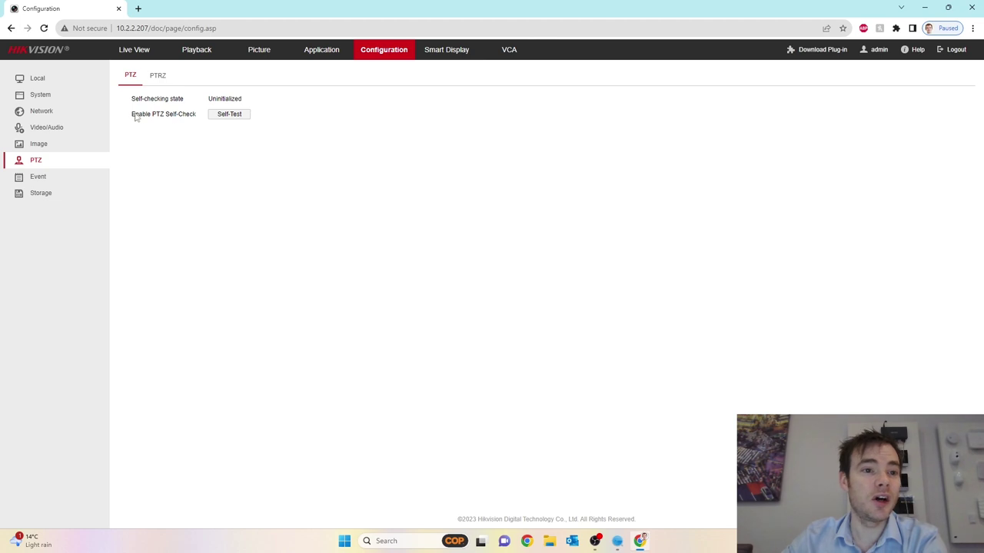
{"action": "left_click", "coordinate": [228, 120]}
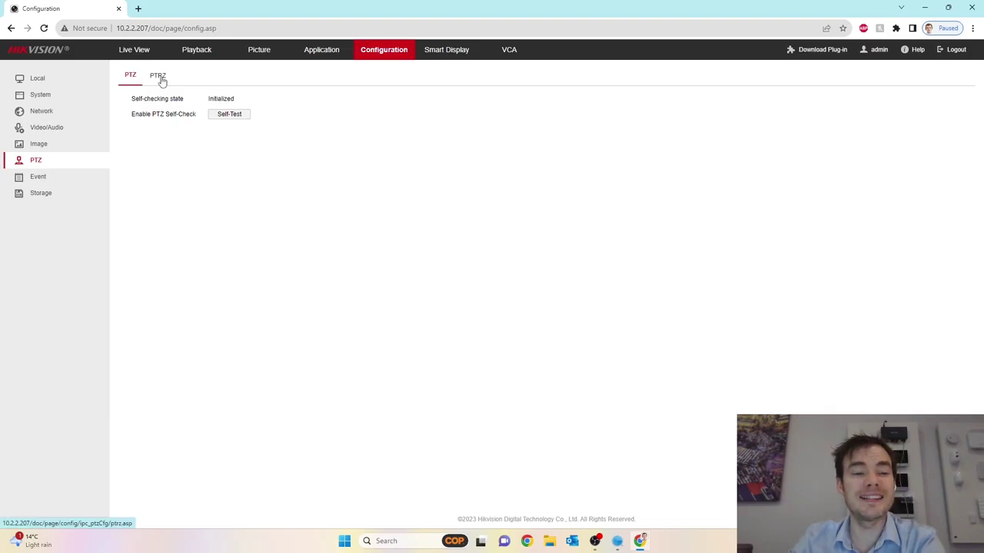
On the PTRZ tab, rotate and tilt the image, zoom in once, then out twice
{"action": "left_click", "coordinate": [158, 77]}
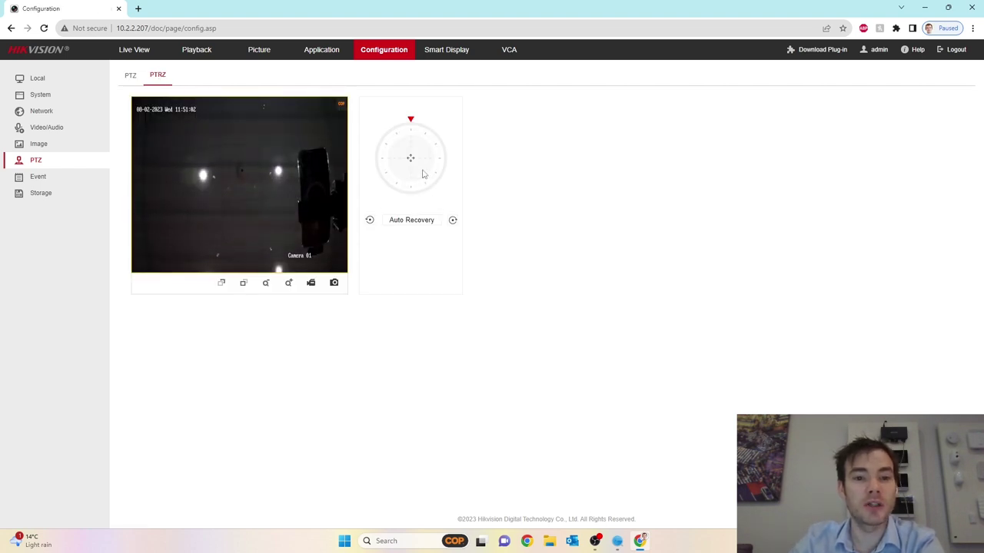
{"action": "left_click", "coordinate": [452, 220]}
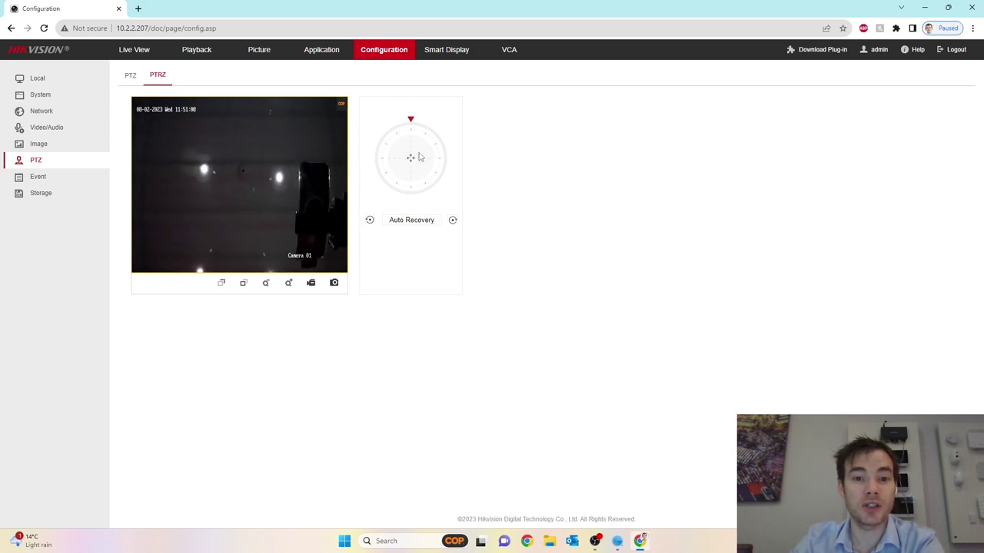
{"action": "mouse_move", "coordinate": [410, 158]}
{"action": "left_mouse_down"}
{"action": "mouse_move", "coordinate": [414, 183]}
{"action": "mouse_move", "coordinate": [409, 158]}
{"action": "left_mouse_up"}
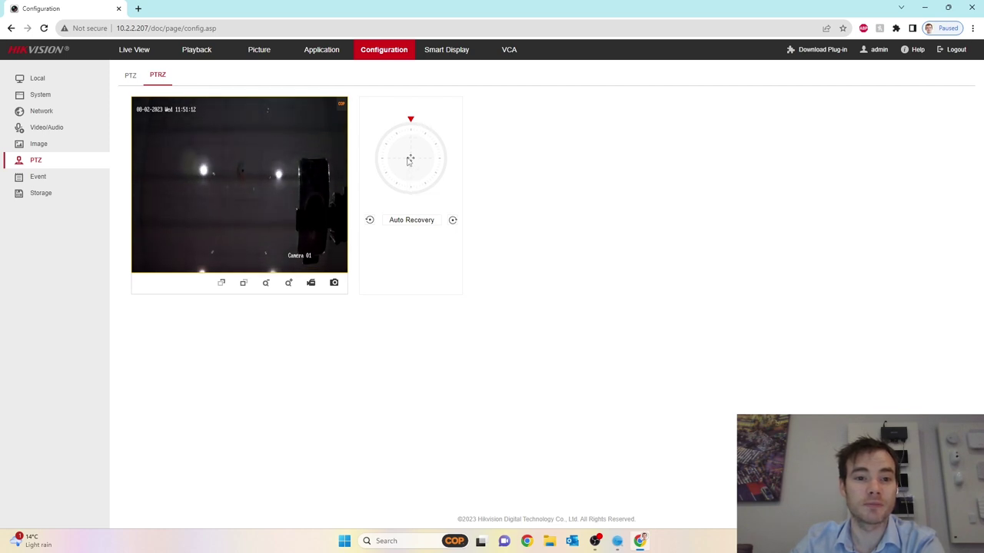
{"action": "left_click", "coordinate": [289, 285]}
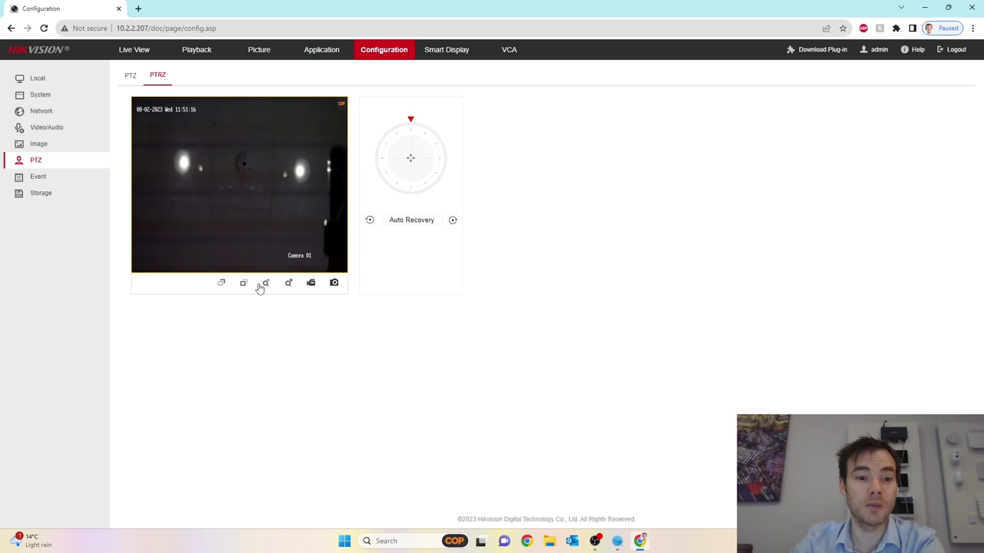
{"action": "left_click", "coordinate": [265, 285]}
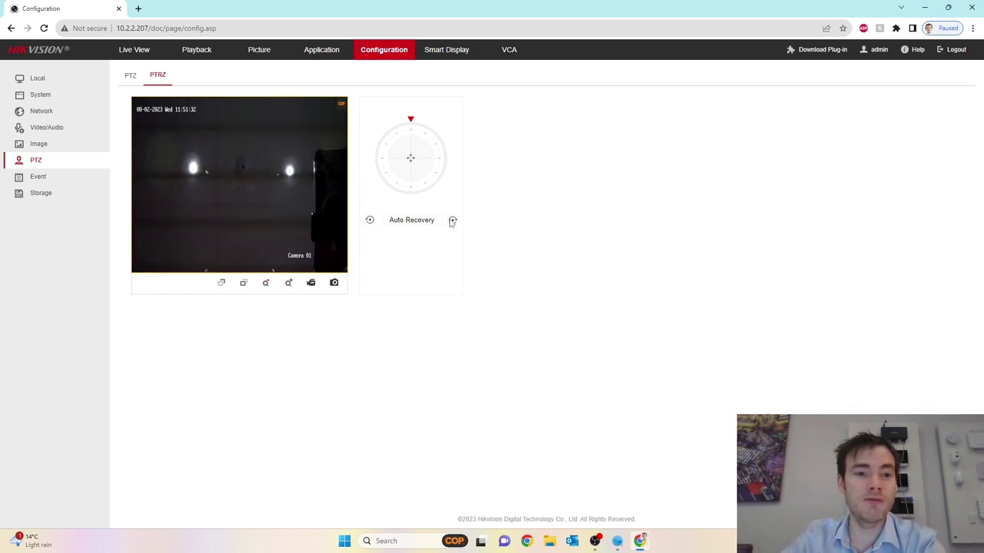
{"action": "left_click", "coordinate": [265, 285]}
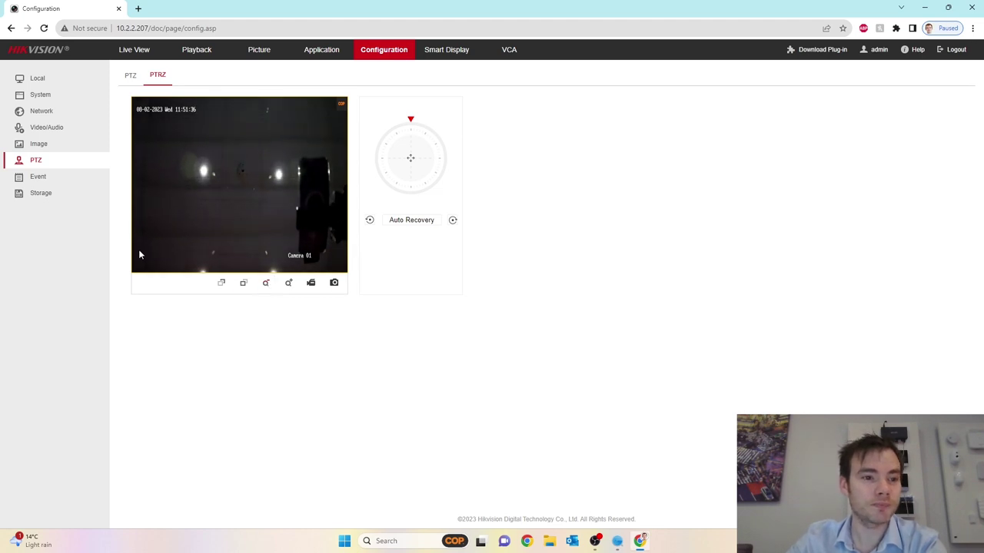
Review the Video Tampering, Alarm Input, Alarm Output, Exception and Audible Alarm Output event pages
{"action": "left_click", "coordinate": [50, 178]}
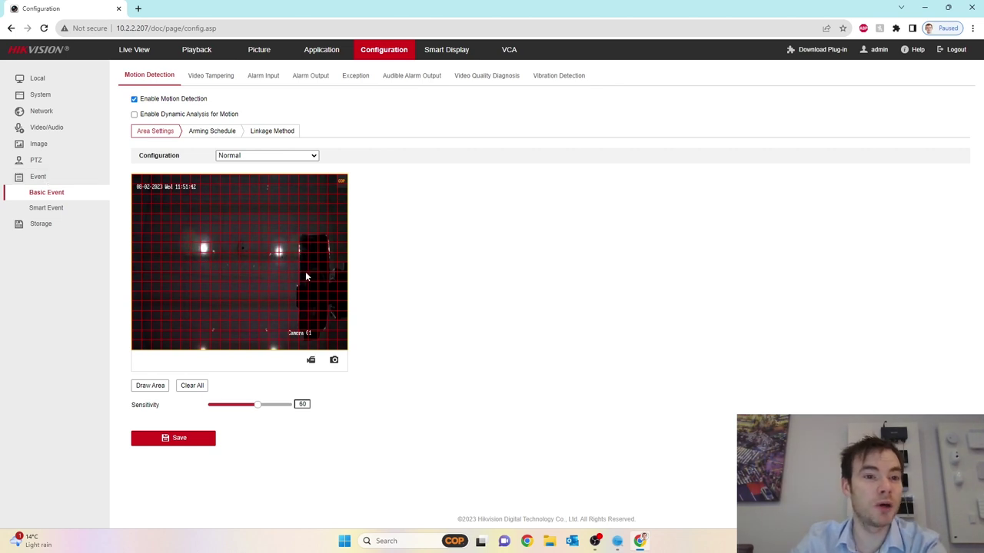
{"action": "left_click", "coordinate": [212, 77]}
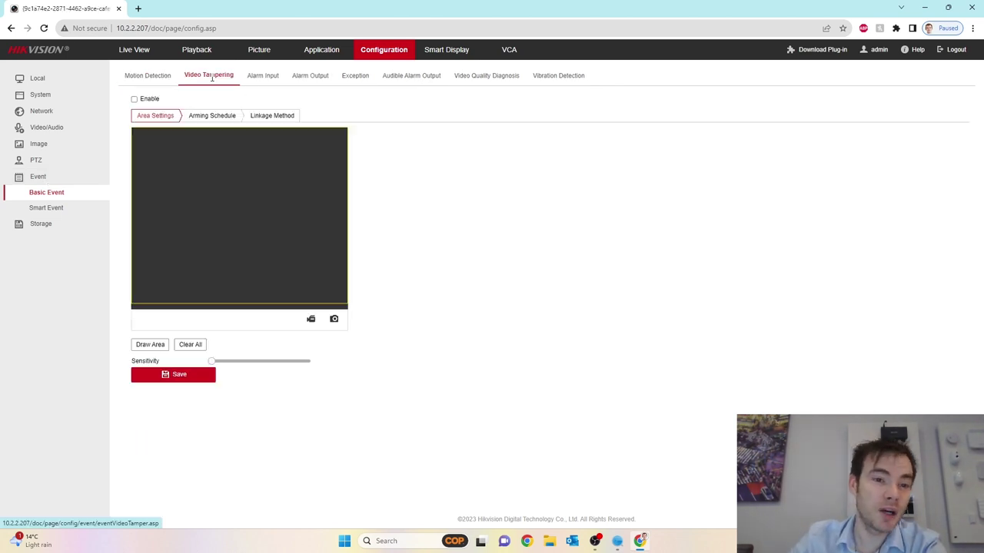
{"action": "left_click", "coordinate": [258, 76]}
{"action": "left_click", "coordinate": [317, 75]}
{"action": "left_click", "coordinate": [355, 75]}
{"action": "left_click", "coordinate": [412, 79]}
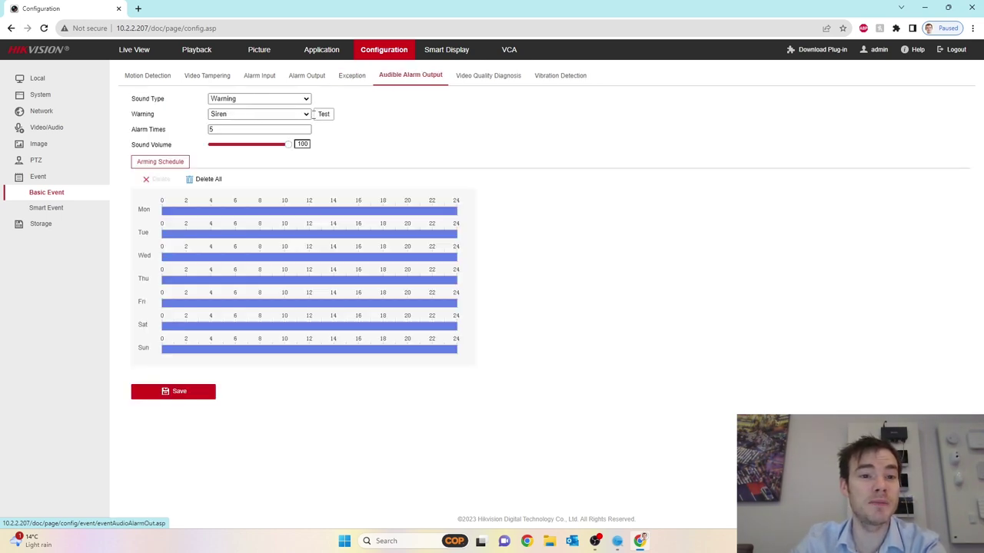
Try Custom Audio, leave the sound type on Warning, then view Video Quality Diagnosis
{"action": "left_click", "coordinate": [306, 116]}
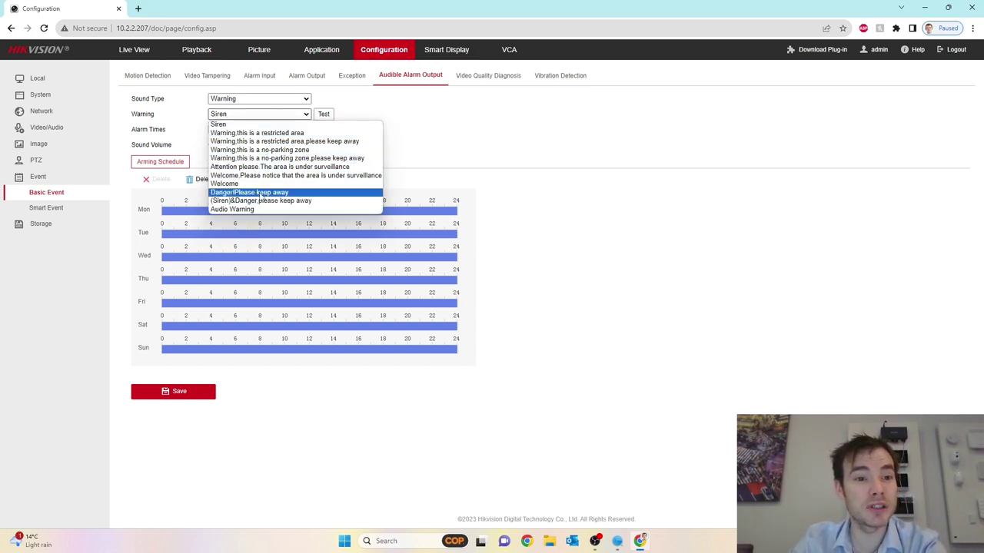
{"action": "left_click", "coordinate": [442, 121]}
{"action": "left_click", "coordinate": [306, 100]}
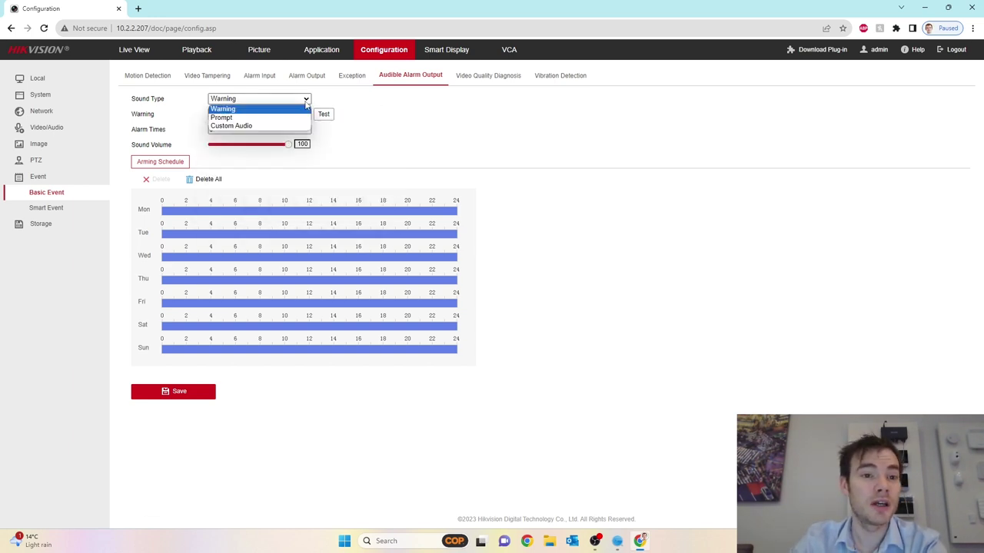
{"action": "left_click", "coordinate": [245, 126]}
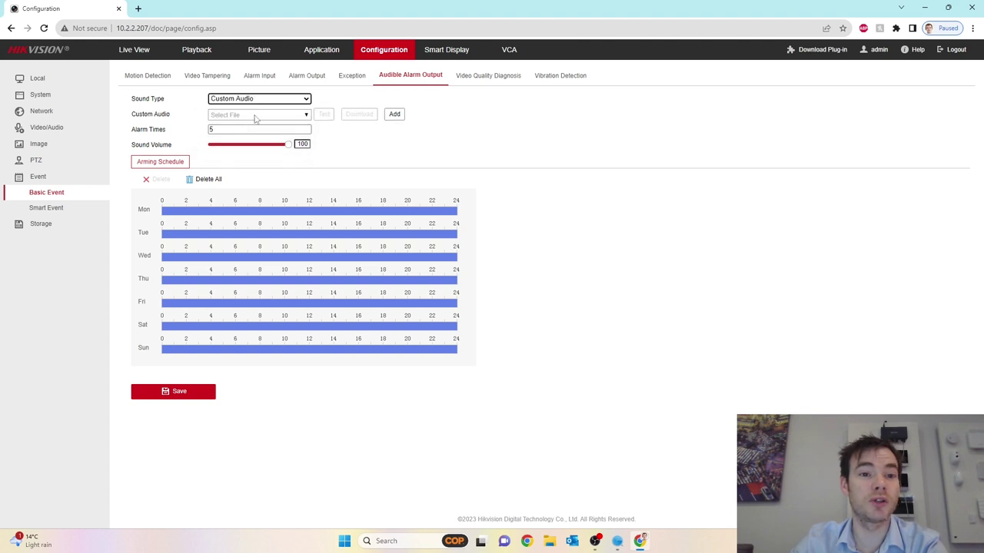
{"action": "left_click", "coordinate": [306, 100]}
{"action": "left_click", "coordinate": [270, 109]}
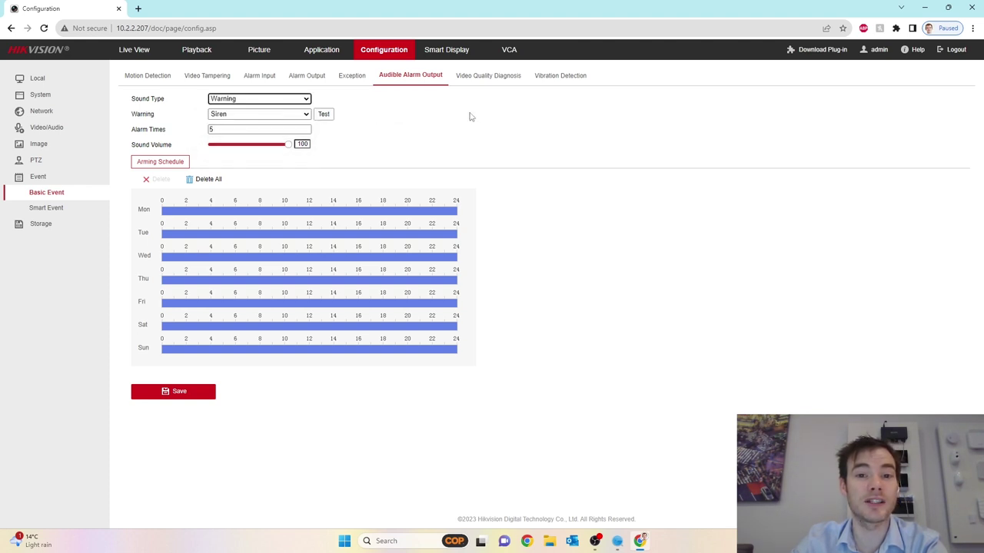
{"action": "left_click", "coordinate": [486, 76]}
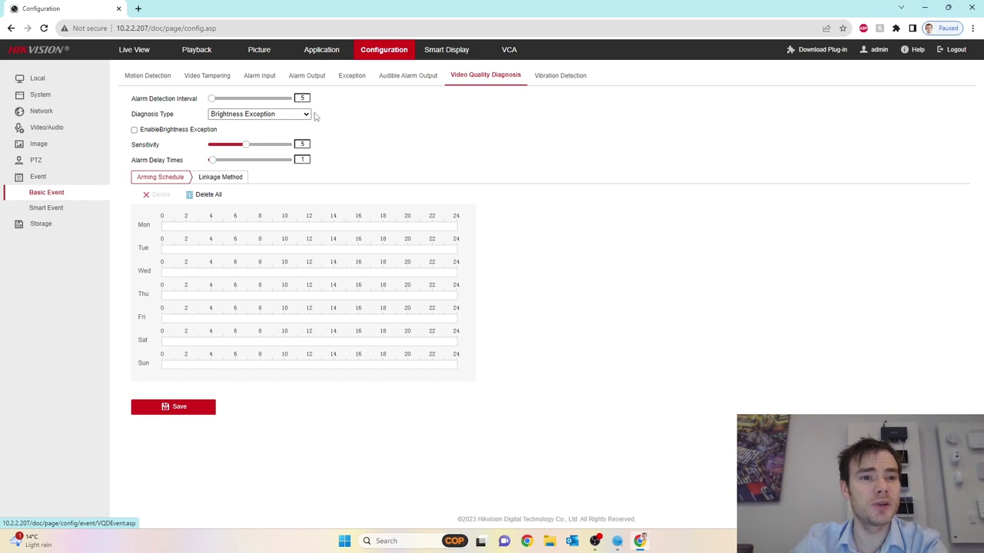
Keep Brightness Exception as diagnosis type, then view Vibration Detection's linkage and full-week arming schedule
{"action": "left_click", "coordinate": [306, 115]}
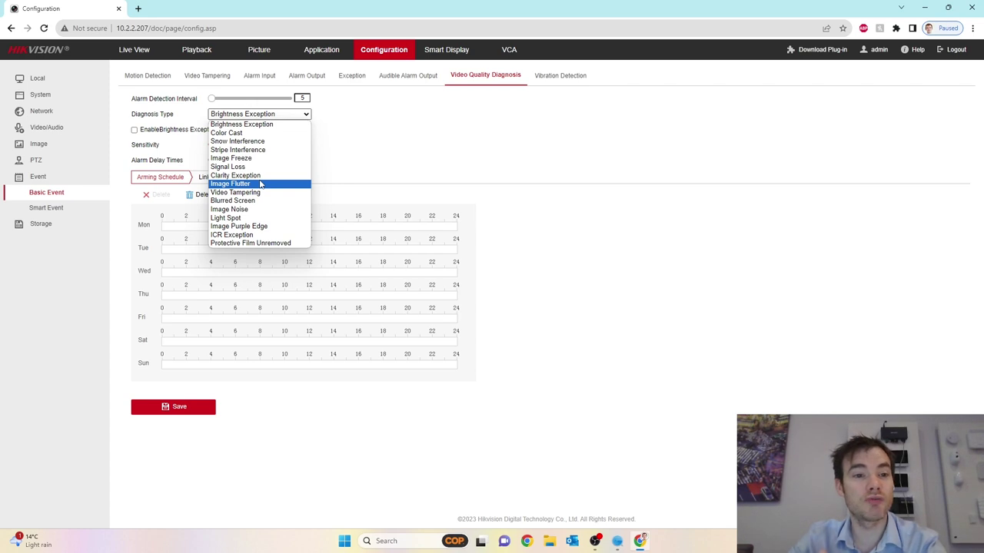
{"action": "left_click", "coordinate": [382, 158]}
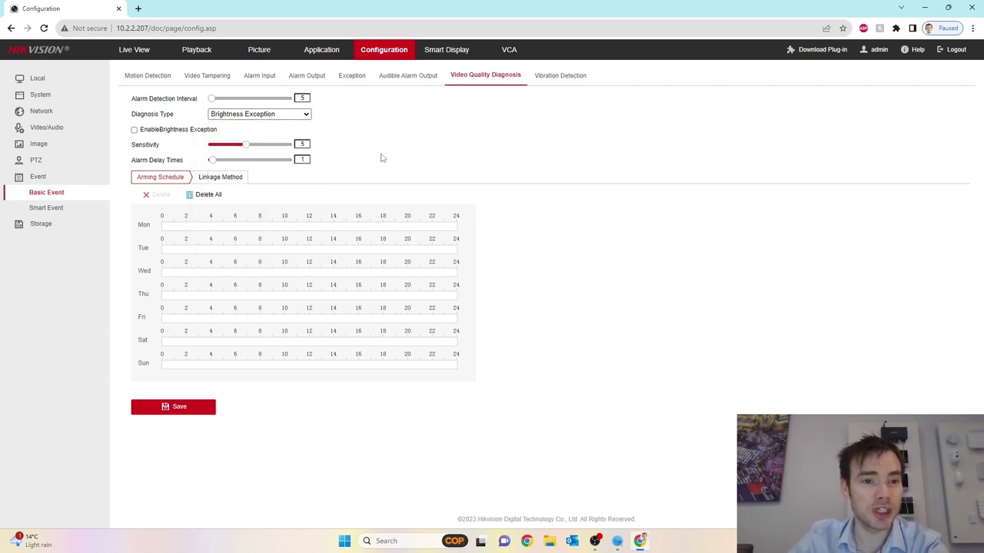
{"action": "left_click", "coordinate": [560, 76]}
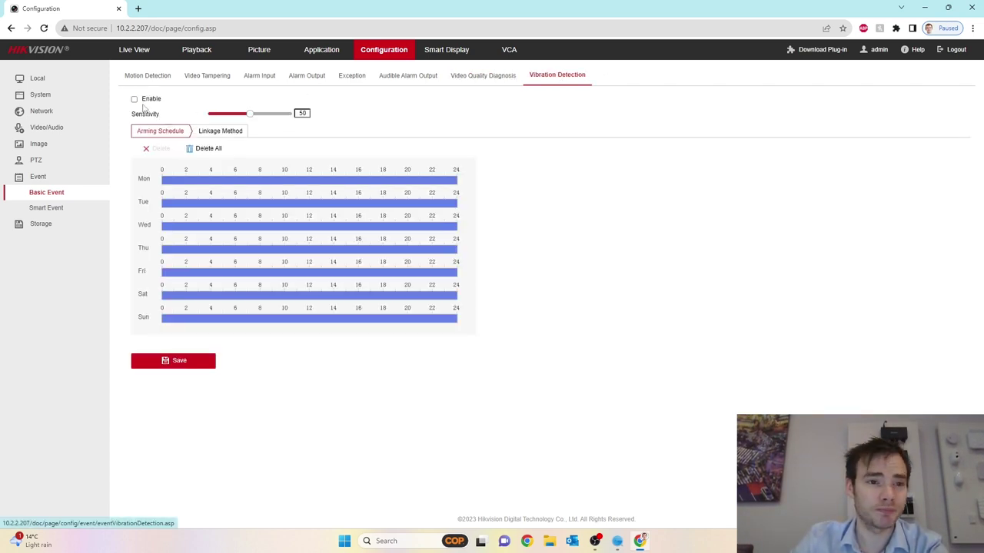
{"action": "left_click", "coordinate": [220, 131]}
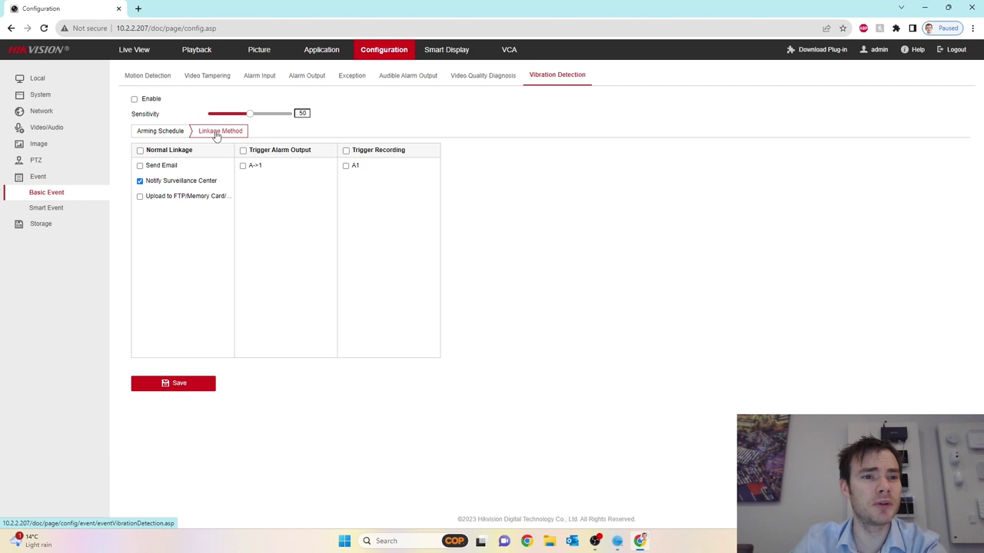
{"action": "left_click", "coordinate": [170, 134]}
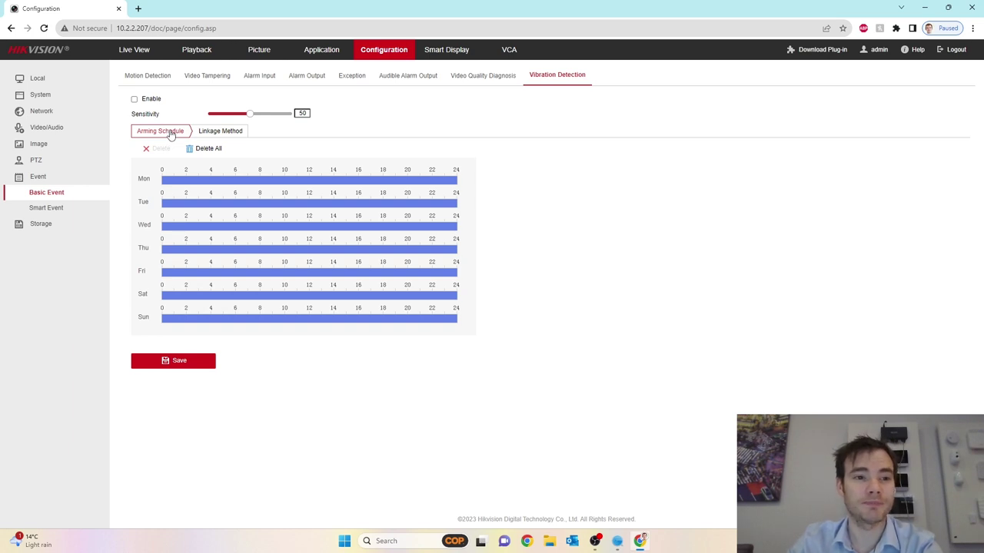
View Smart Event's Defocus and Scene Change Detection pages, ending on Audio Exception Detection
{"action": "left_click", "coordinate": [76, 214]}
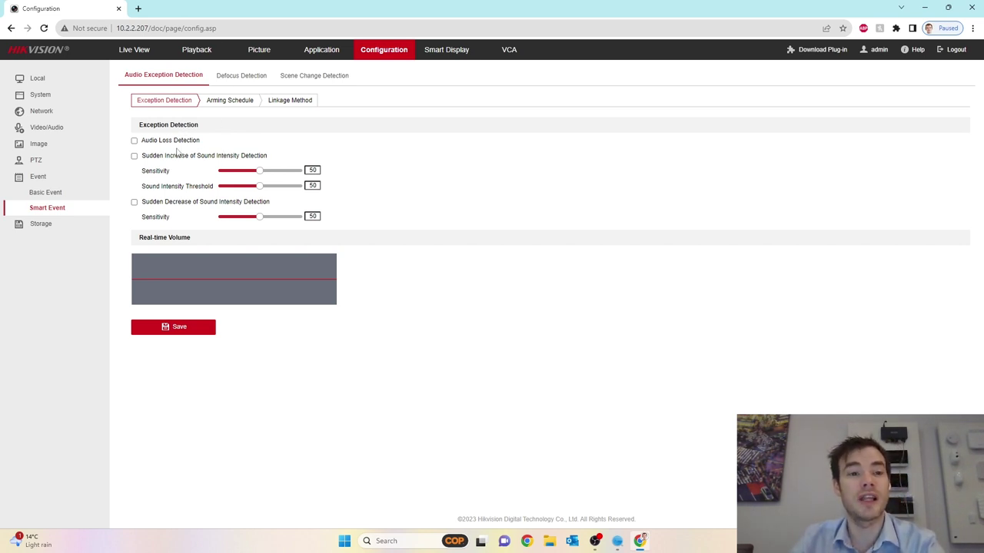
{"action": "left_click", "coordinate": [237, 76]}
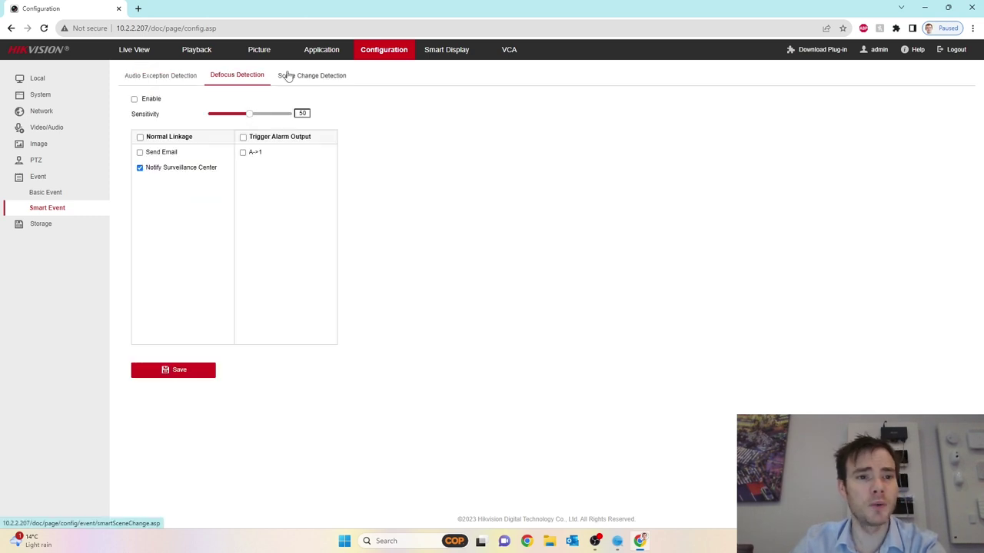
{"action": "left_click", "coordinate": [311, 73]}
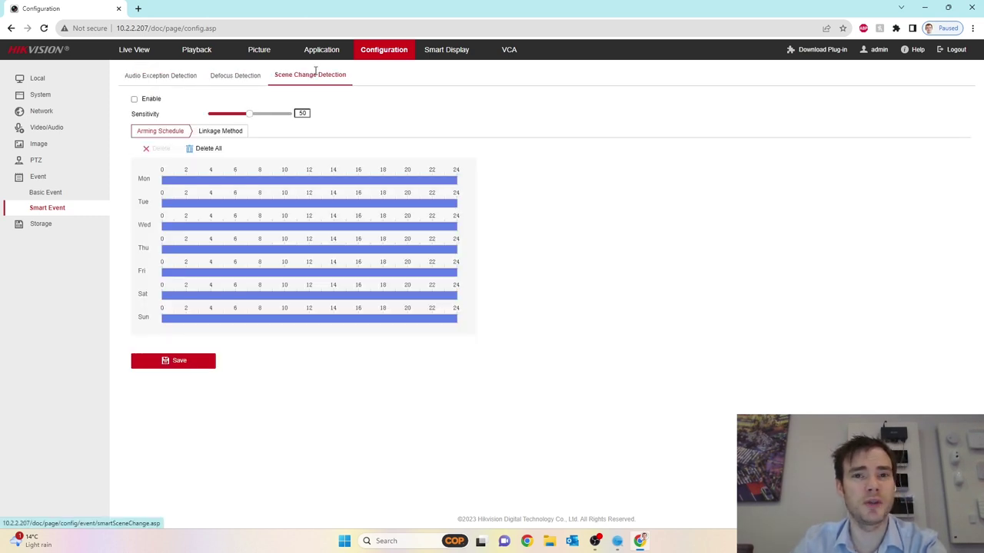
{"action": "left_click", "coordinate": [162, 76]}
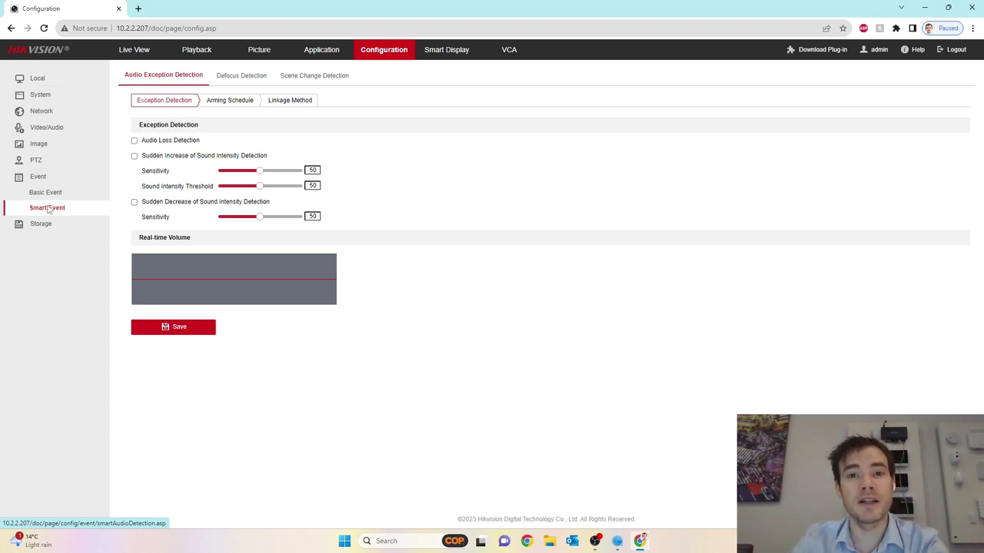
Open VCA, check General VCA Settings, then show the Road Traffic vehicle detection page
{"action": "left_click", "coordinate": [507, 57]}
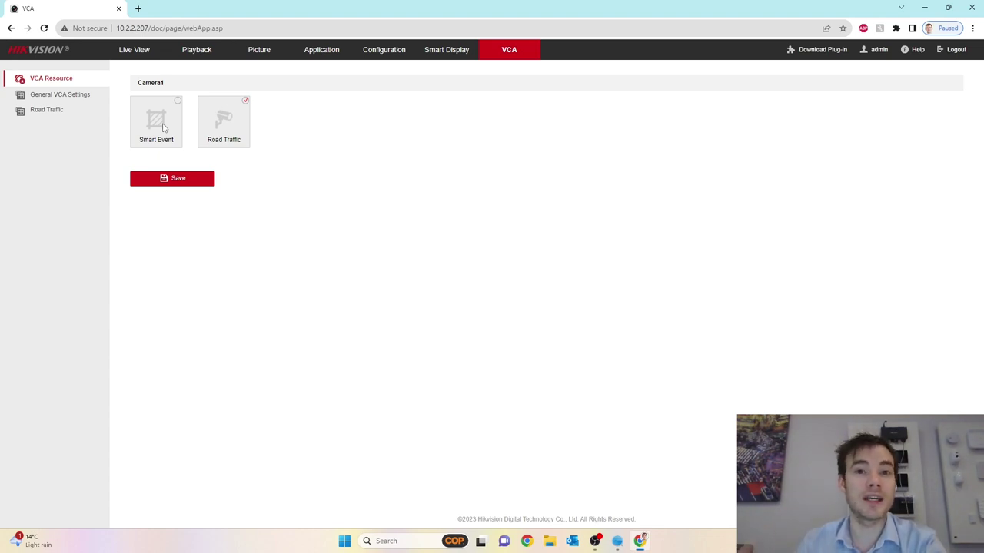
{"action": "left_click", "coordinate": [73, 103]}
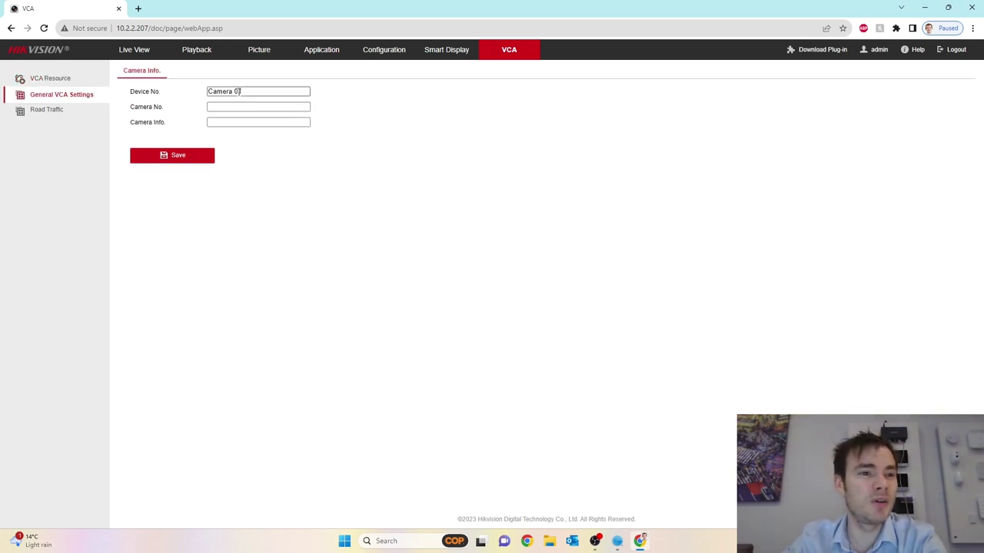
{"action": "left_click", "coordinate": [34, 112]}
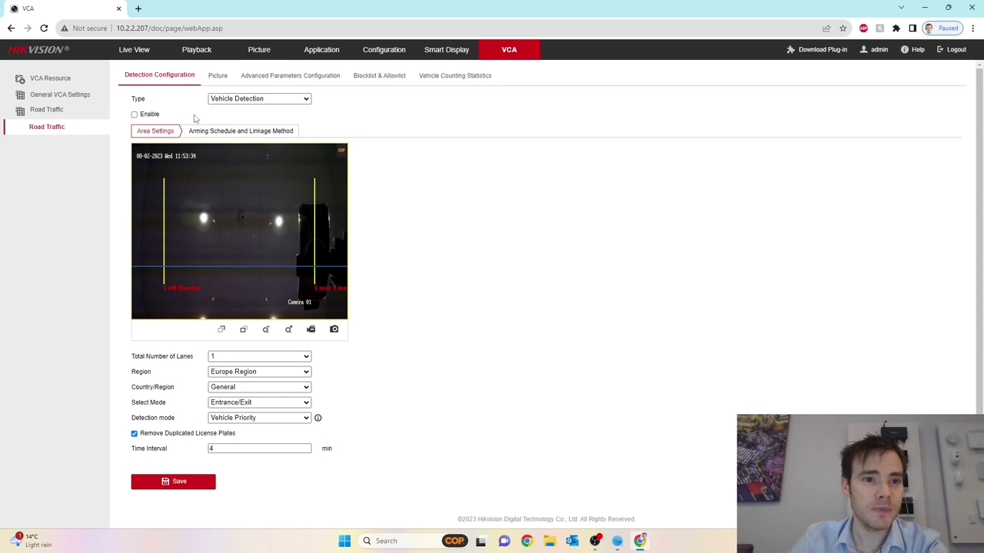
Review Road Traffic's arming schedule, area, picture, advanced and blocklist pages, ending on Vehicle Counting Statistics
{"action": "left_click", "coordinate": [235, 132]}
{"action": "left_click", "coordinate": [160, 132]}
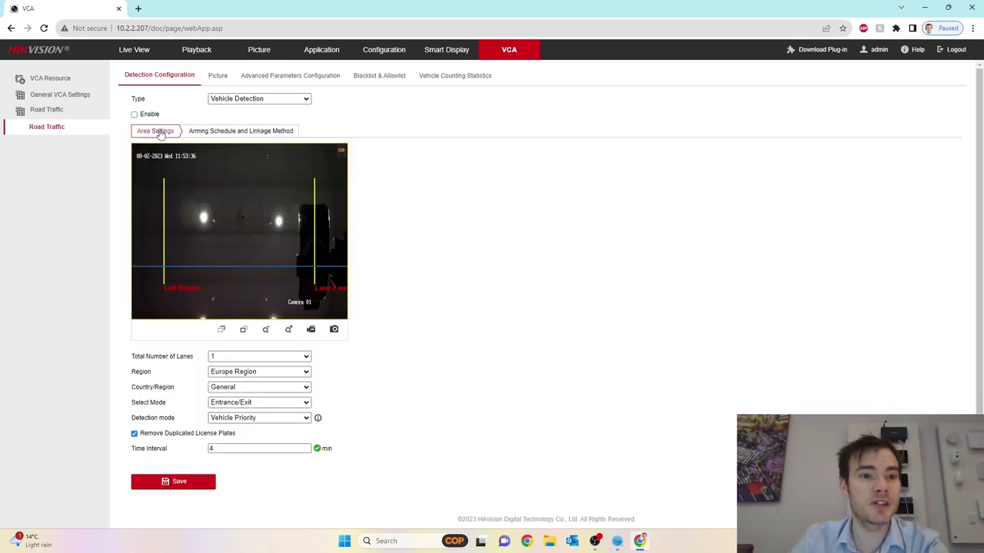
{"action": "left_click", "coordinate": [217, 76]}
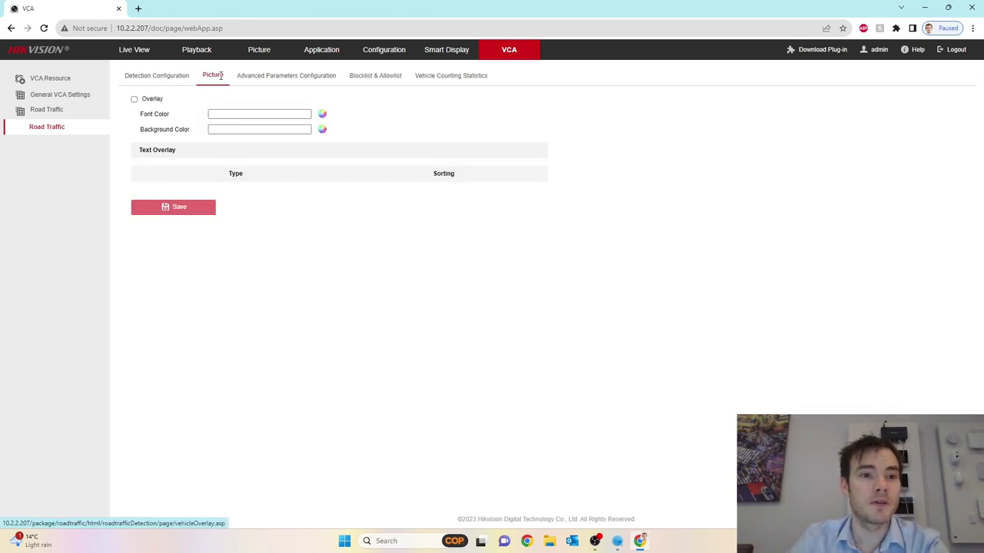
{"action": "left_click", "coordinate": [292, 75]}
{"action": "left_click", "coordinate": [372, 84]}
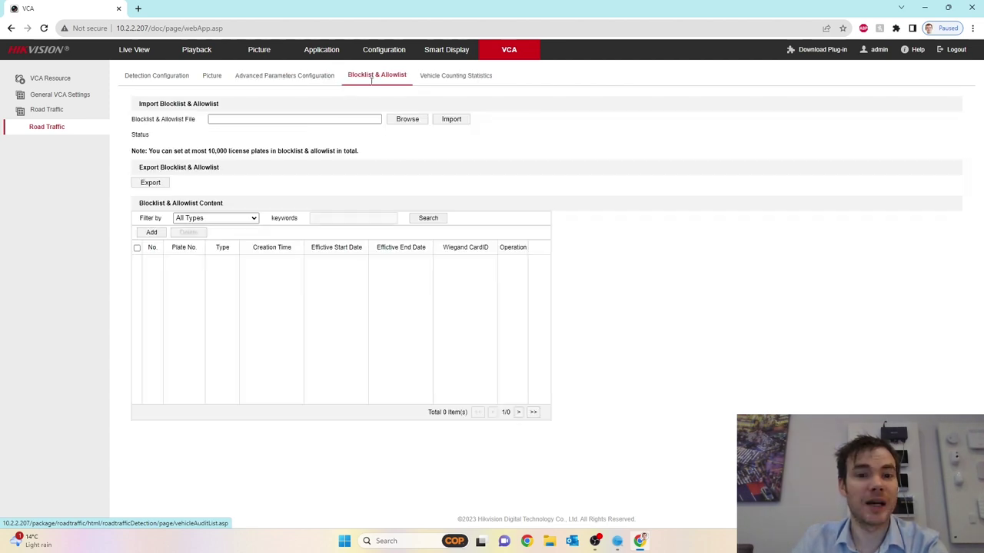
{"action": "left_click", "coordinate": [449, 80]}
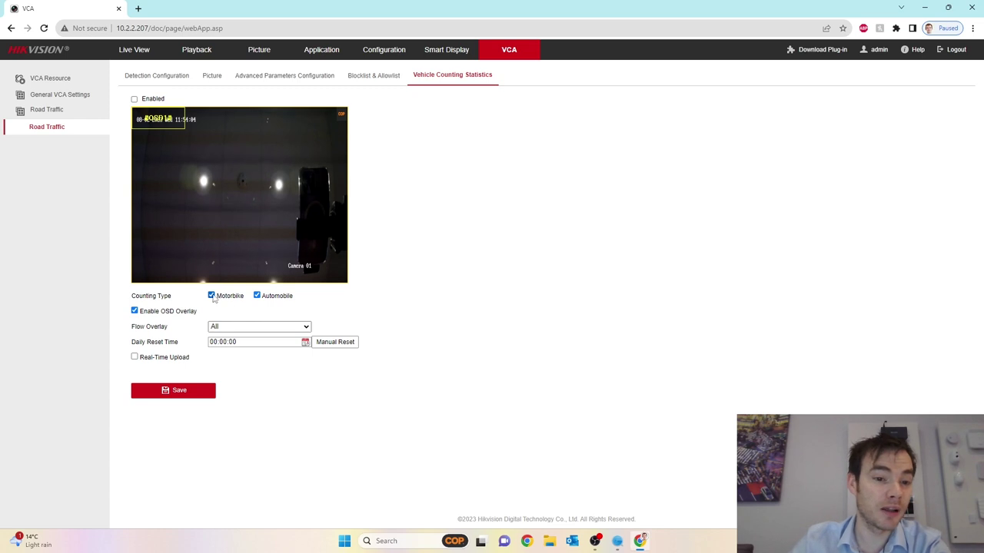
Keep the flow overlay on All and count automobiles only by unticking Motorbike
{"action": "left_click", "coordinate": [257, 296]}
{"action": "left_click", "coordinate": [258, 296]}
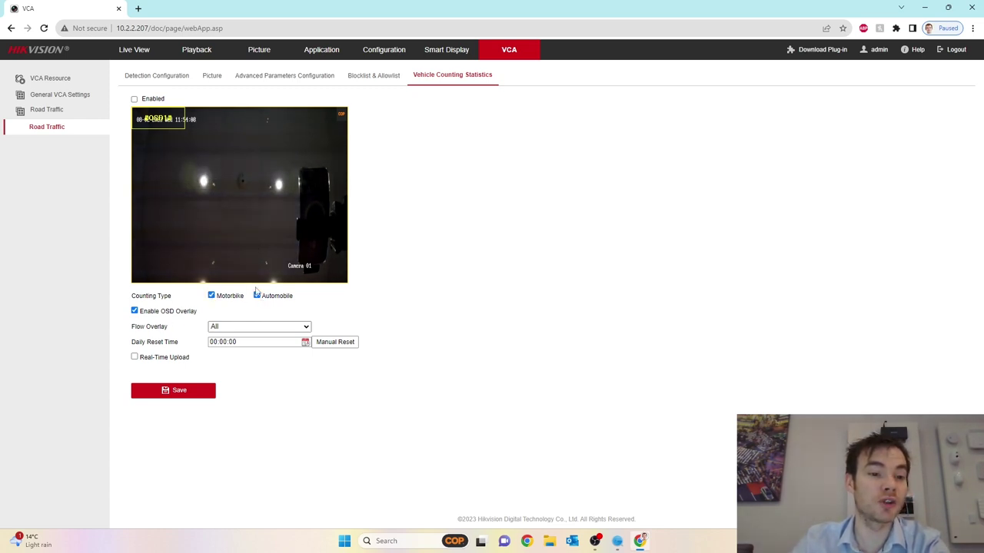
{"action": "mouse_move", "coordinate": [163, 121]}
{"action": "left_mouse_down"}
{"action": "mouse_move", "coordinate": [169, 183]}
{"action": "mouse_move", "coordinate": [240, 141]}
{"action": "mouse_move", "coordinate": [322, 129]}
{"action": "mouse_move", "coordinate": [159, 121]}
{"action": "left_mouse_up"}
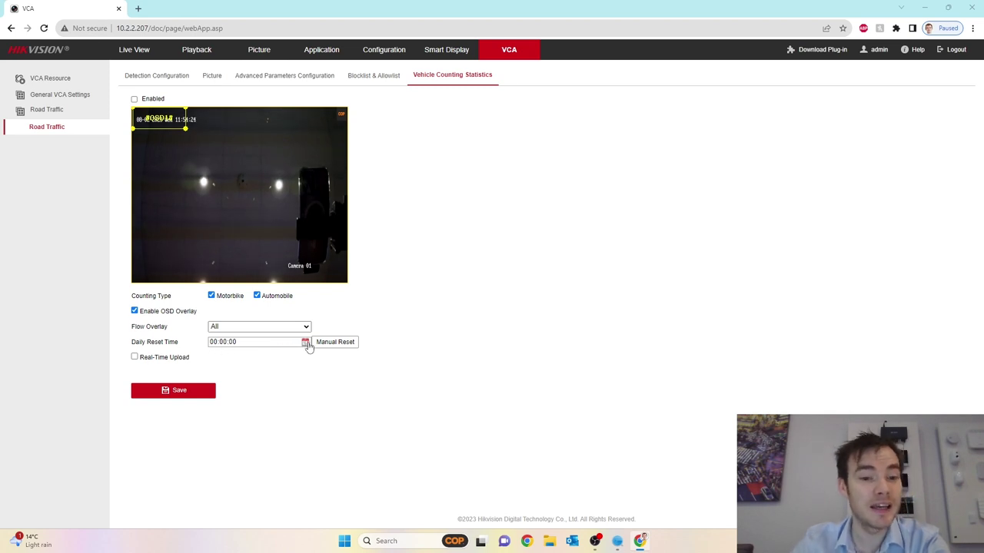
{"action": "left_click", "coordinate": [306, 328]}
{"action": "left_click", "coordinate": [307, 332]}
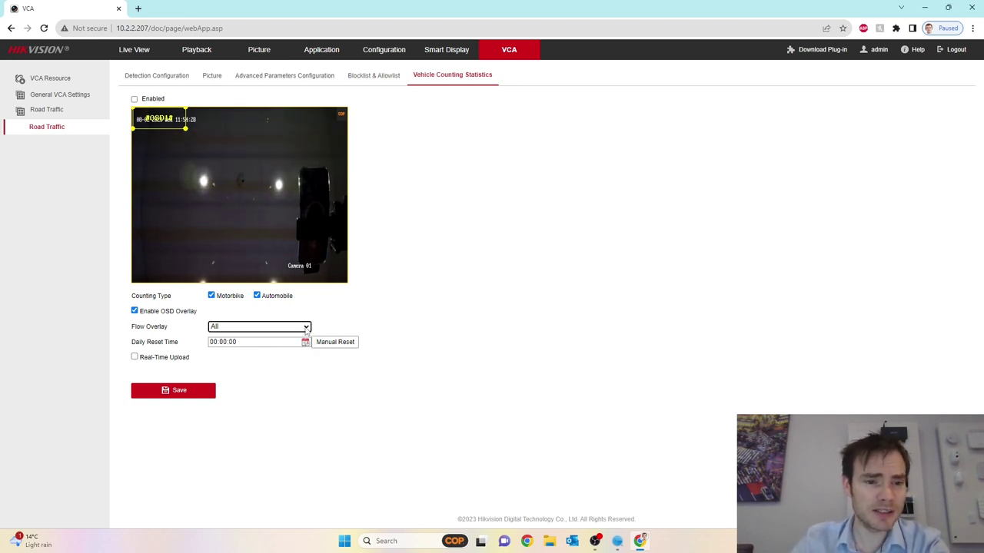
{"action": "left_click", "coordinate": [307, 330]}
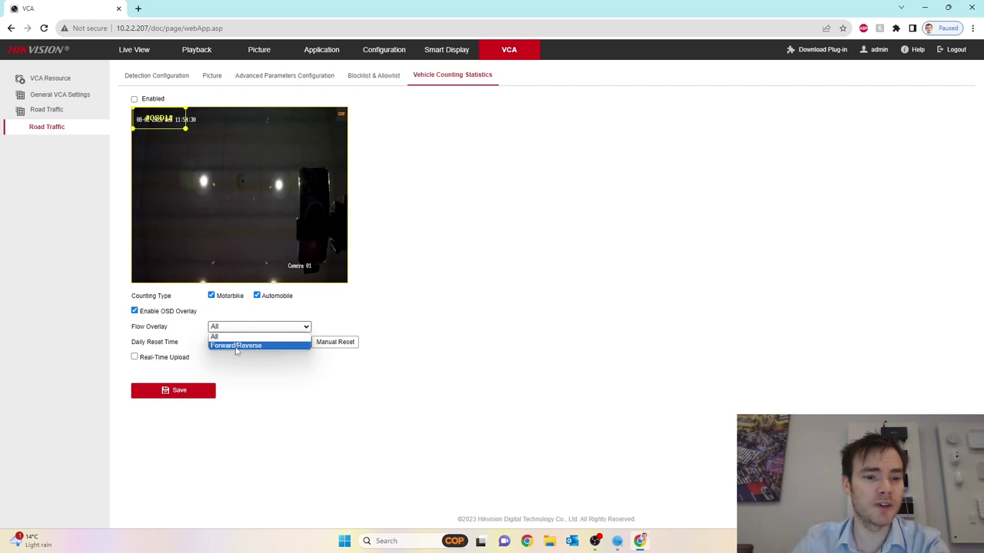
{"action": "left_click", "coordinate": [206, 342]}
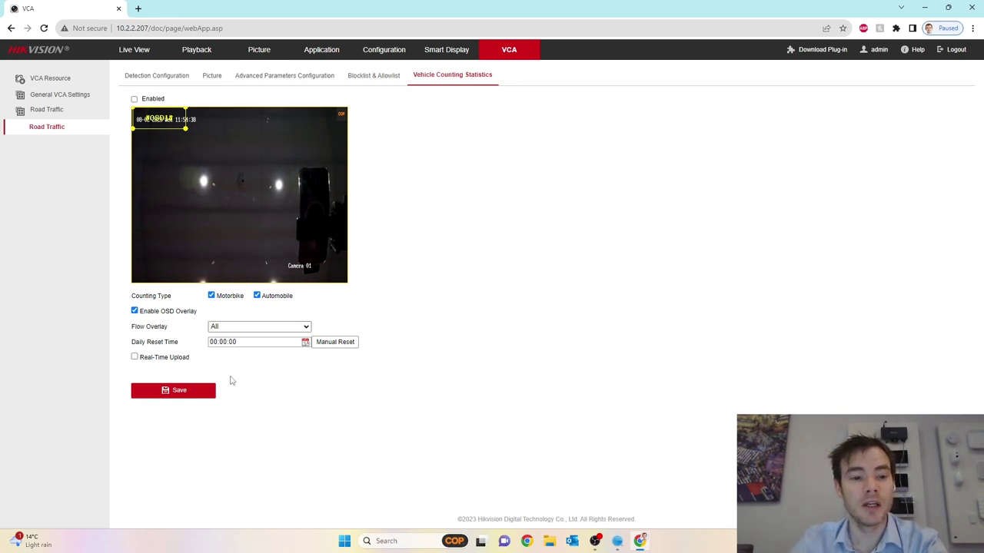
{"action": "left_click", "coordinate": [213, 296]}
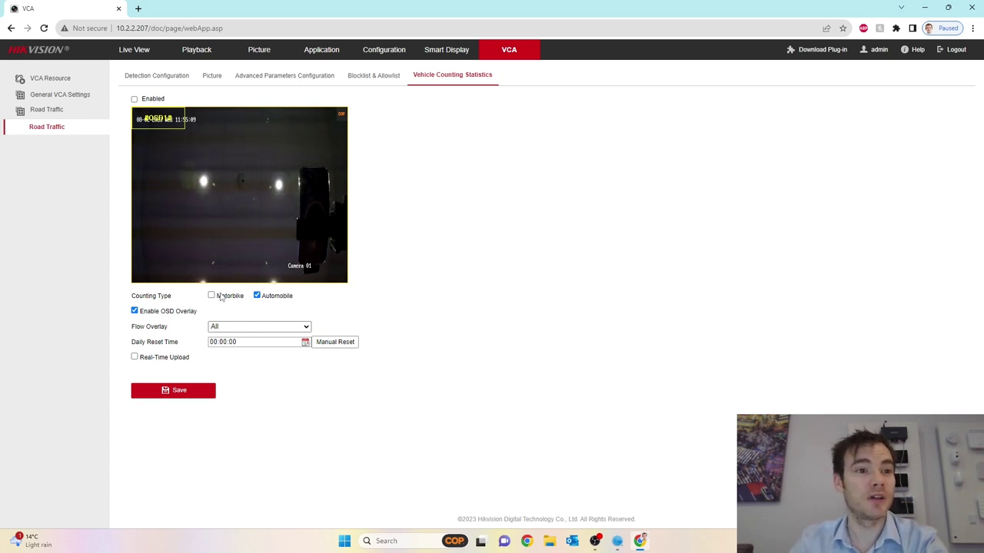
Save Smart Event as the VCA resource and accept the reboot
{"action": "left_click", "coordinate": [53, 80]}
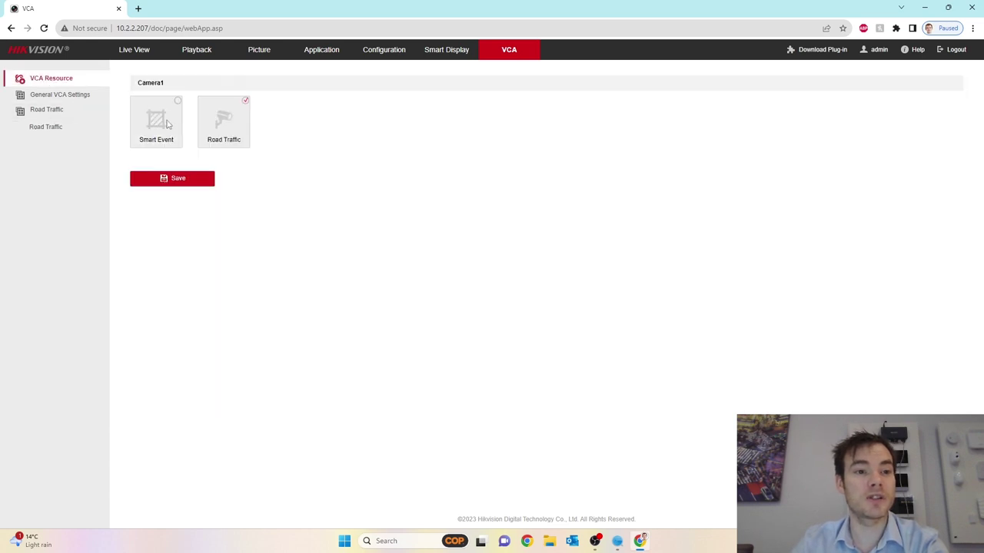
{"action": "left_click", "coordinate": [169, 125]}
{"action": "left_click", "coordinate": [178, 182]}
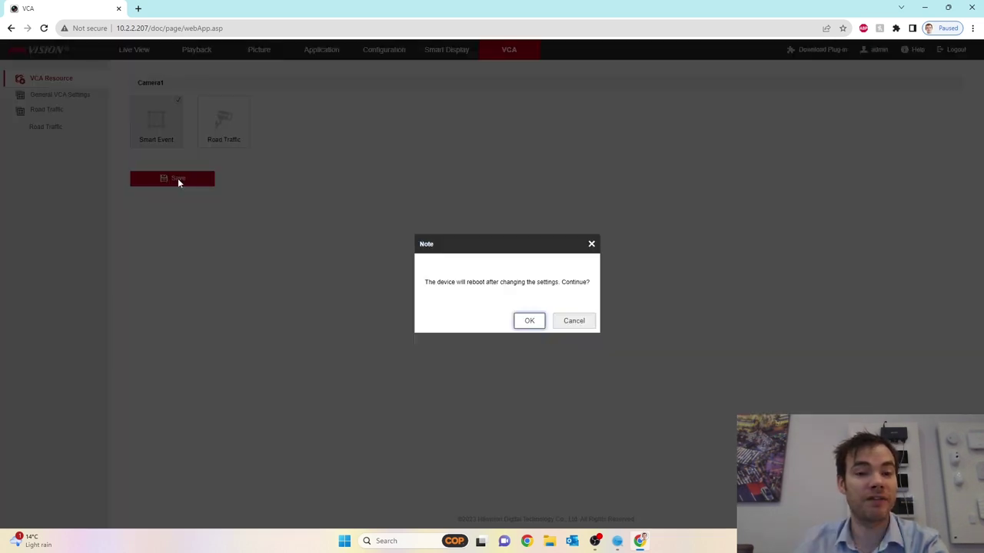
{"action": "left_click", "coordinate": [530, 322]}
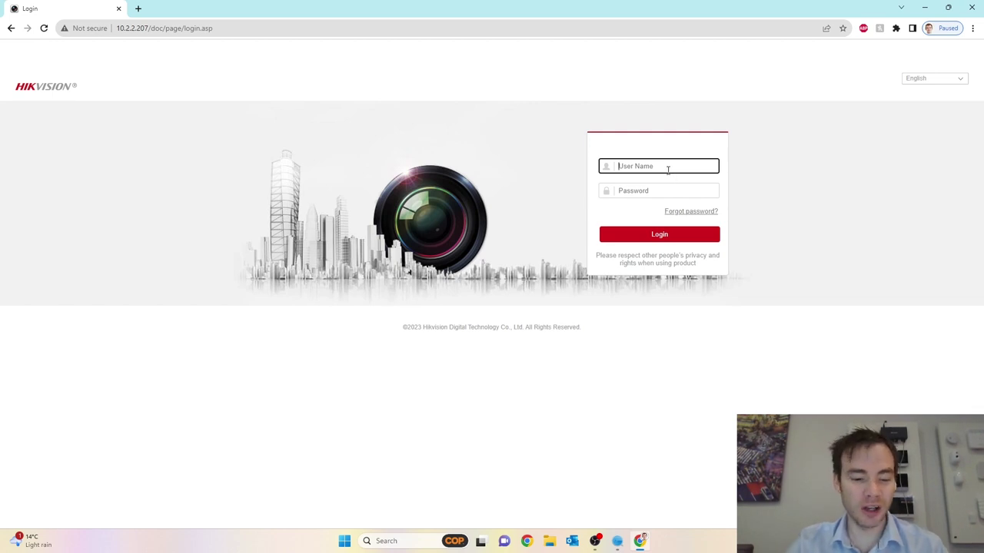
Sign back in as admin with the account password and return to VCA
{"action": "type", "text": "admin"}
{"action": "key", "text": "Tab"}
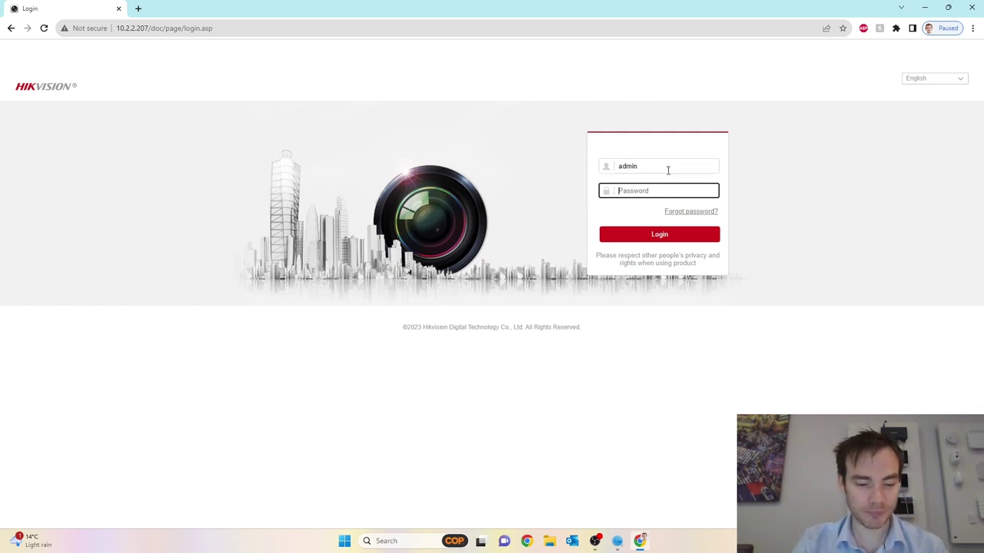
{"action": "type", "text": "*"}
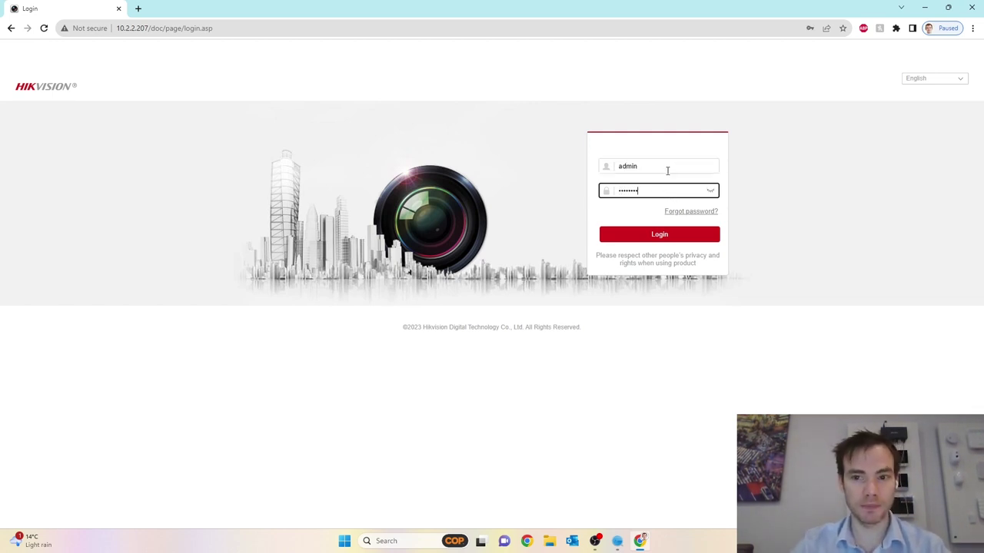
{"action": "left_click", "coordinate": [623, 234]}
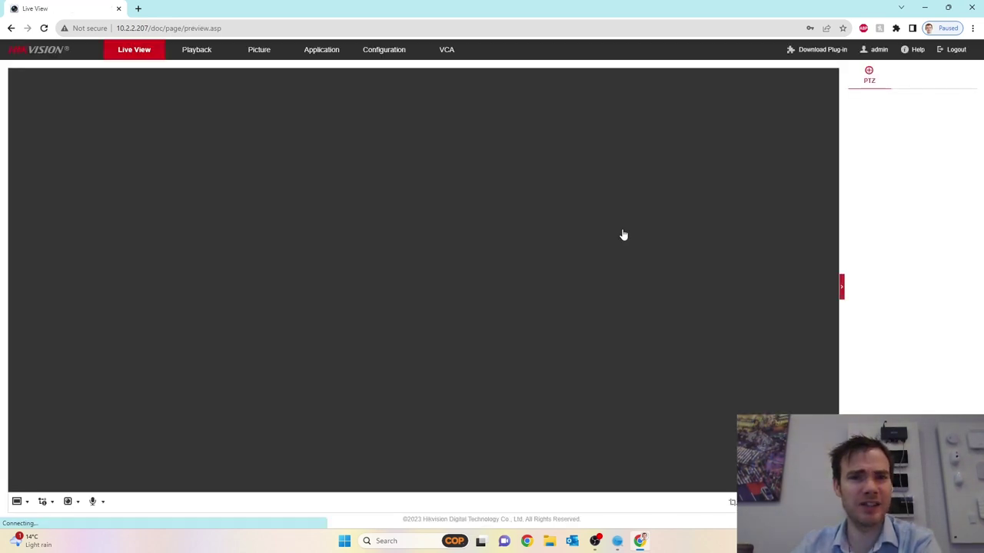
{"action": "left_click", "coordinate": [453, 55]}
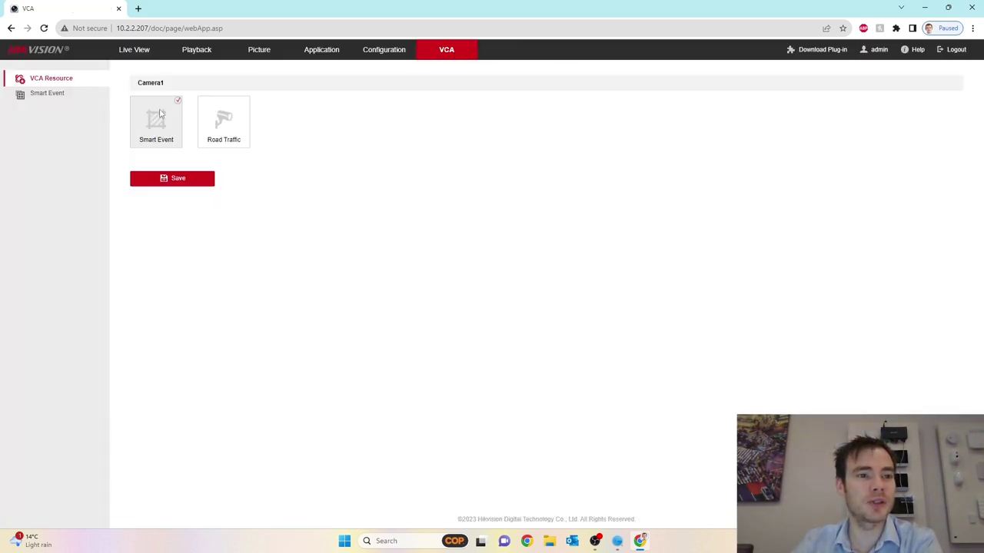
Review each Smart Event detection page from Intrusion and Line Crossing through Object Removal Detection
{"action": "left_click", "coordinate": [42, 99]}
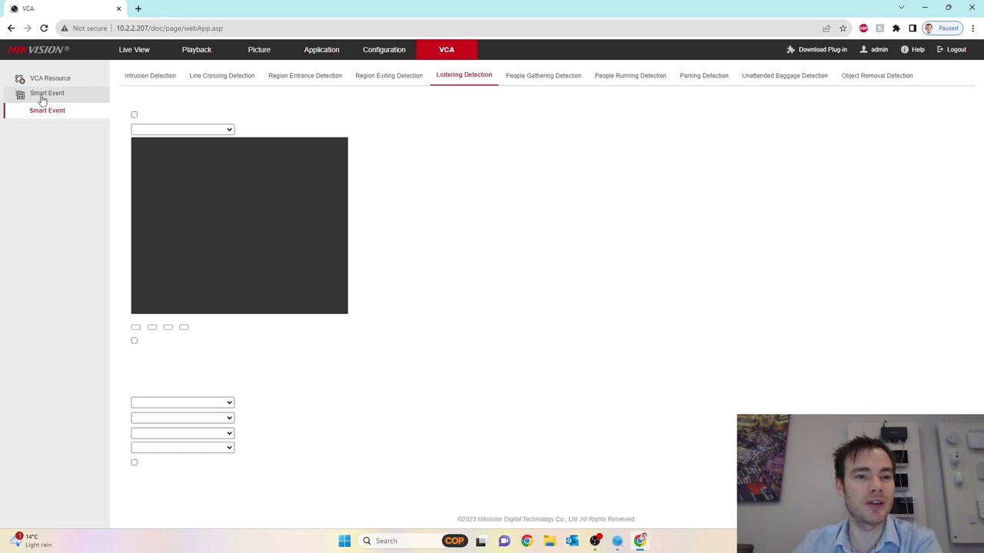
{"action": "left_click", "coordinate": [144, 74]}
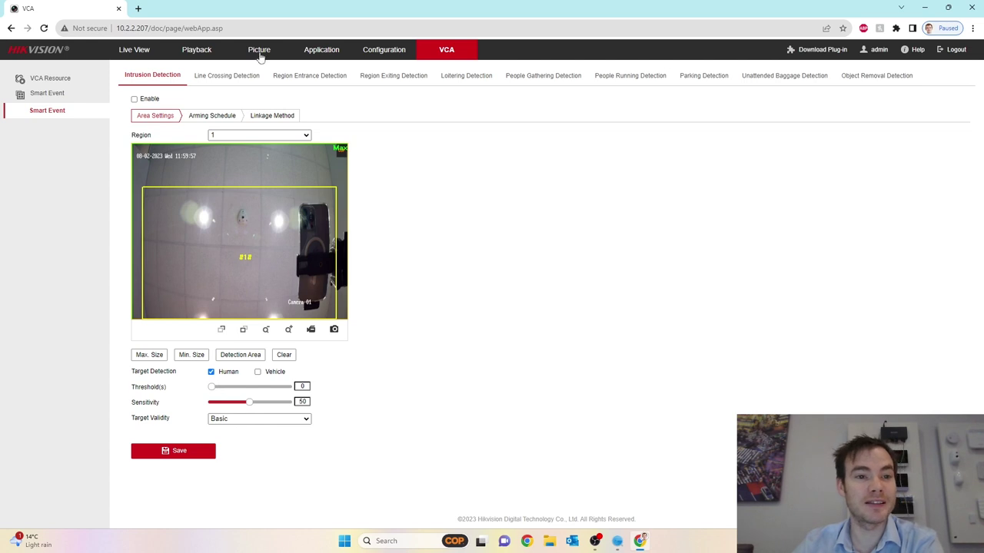
{"action": "left_click", "coordinate": [245, 76]}
{"action": "left_click", "coordinate": [318, 76]}
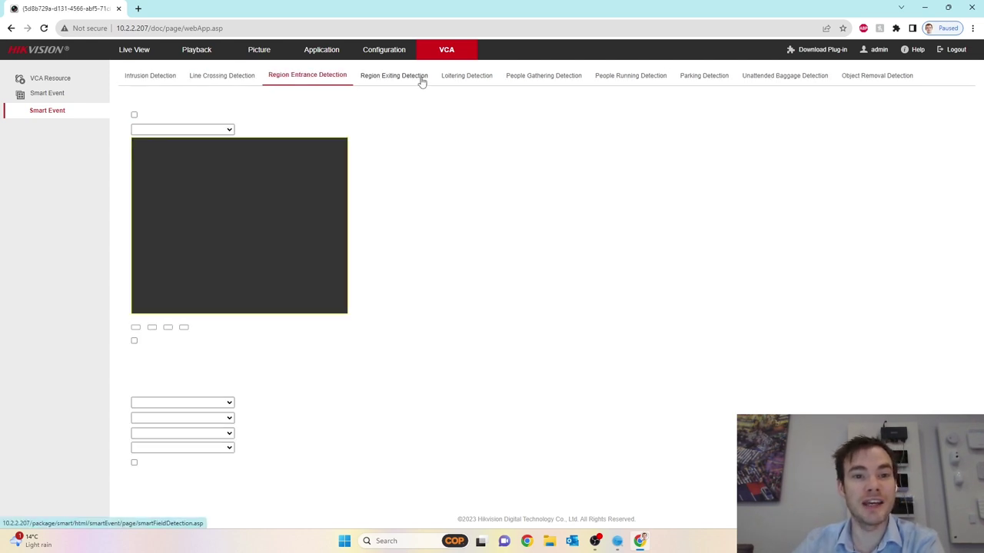
{"action": "left_click", "coordinate": [403, 76]}
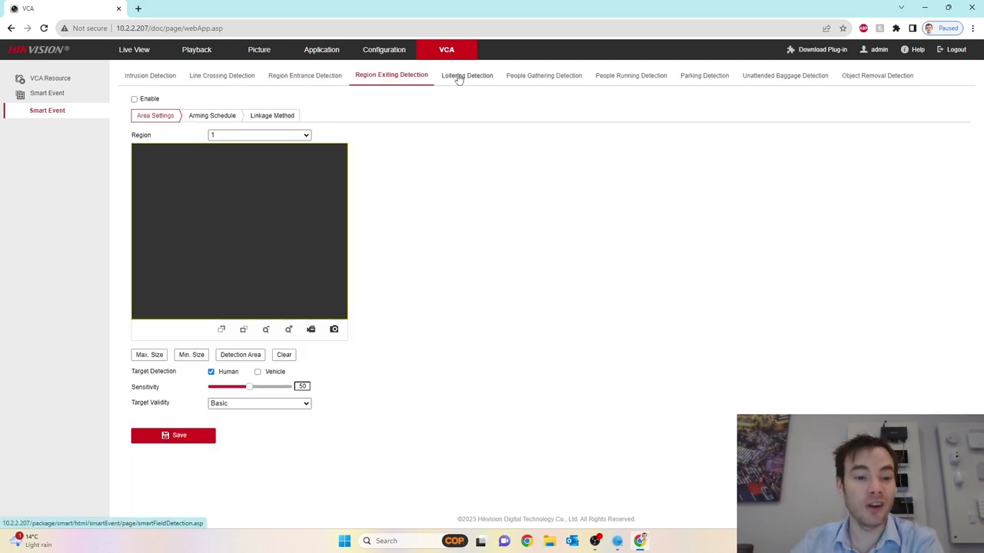
{"action": "left_click", "coordinate": [459, 77]}
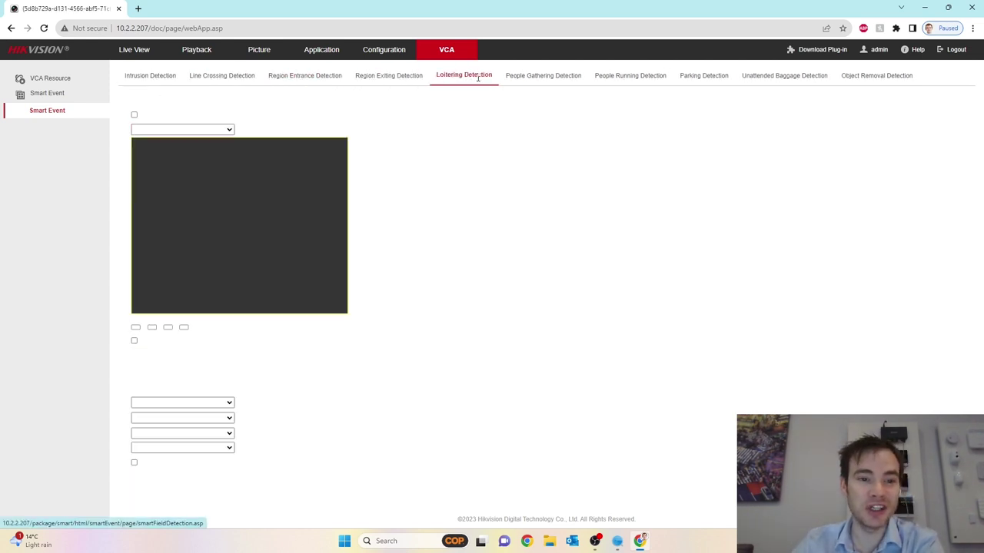
{"action": "left_click", "coordinate": [550, 80]}
{"action": "left_click", "coordinate": [637, 80]}
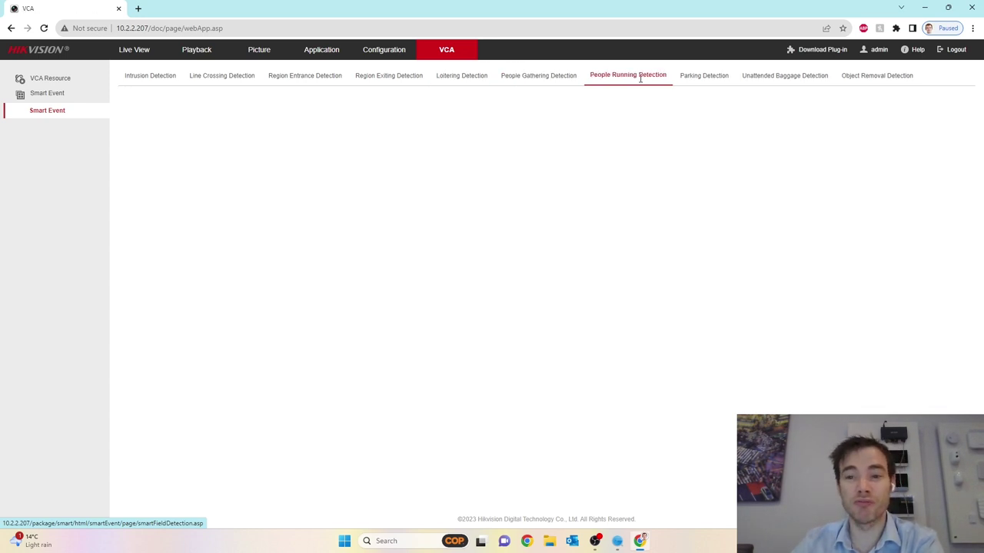
{"action": "left_click", "coordinate": [704, 80]}
{"action": "left_click", "coordinate": [784, 77]}
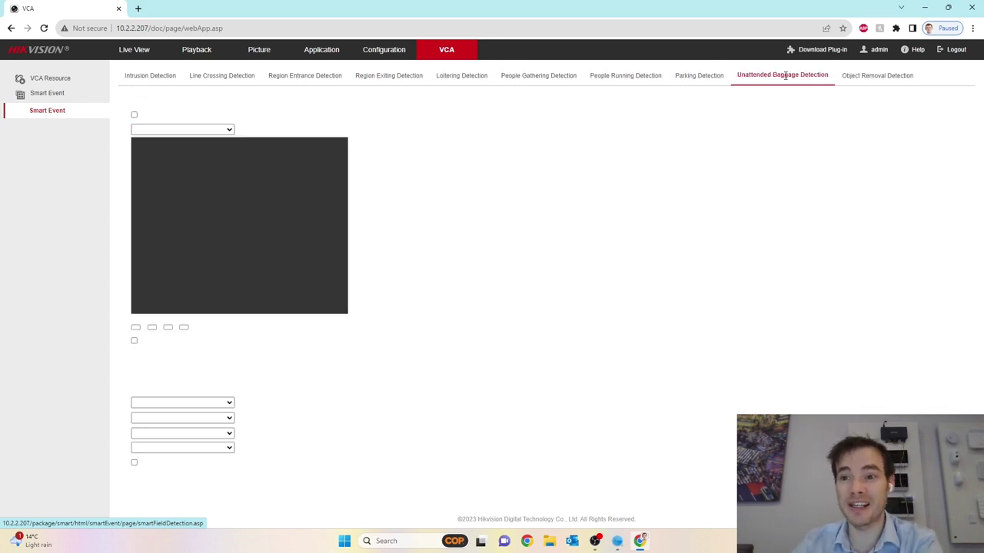
{"action": "left_click", "coordinate": [876, 76]}
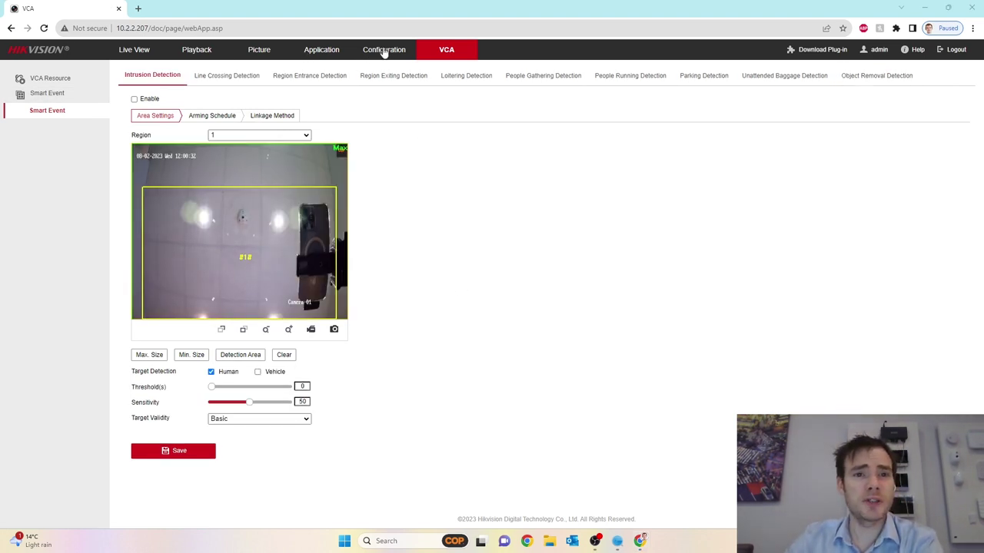
In Live View, tilt and pan the camera left across the showroom, then return to Configuration
{"action": "left_click", "coordinate": [135, 51]}
{"action": "mouse_move", "coordinate": [642, 539]}
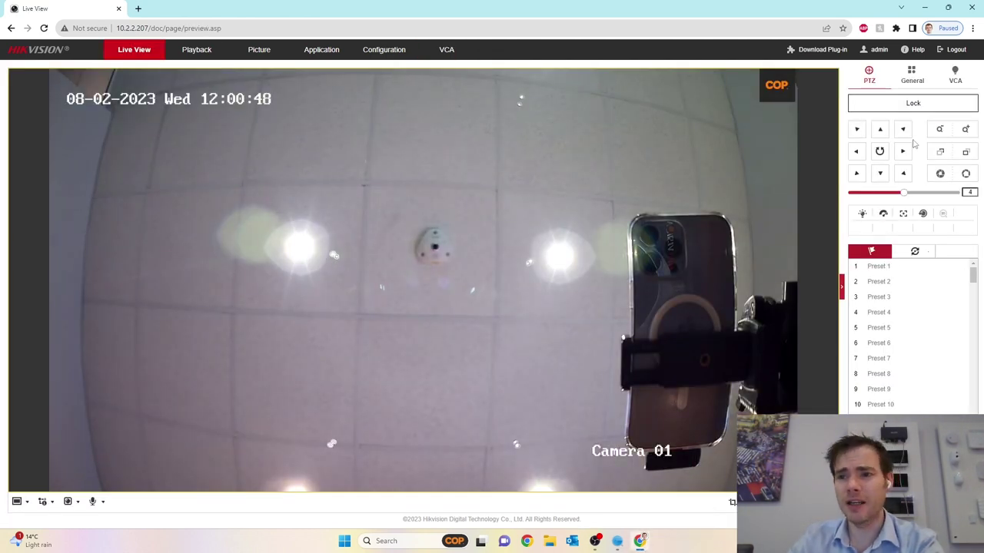
{"action": "left_click", "coordinate": [880, 174]}
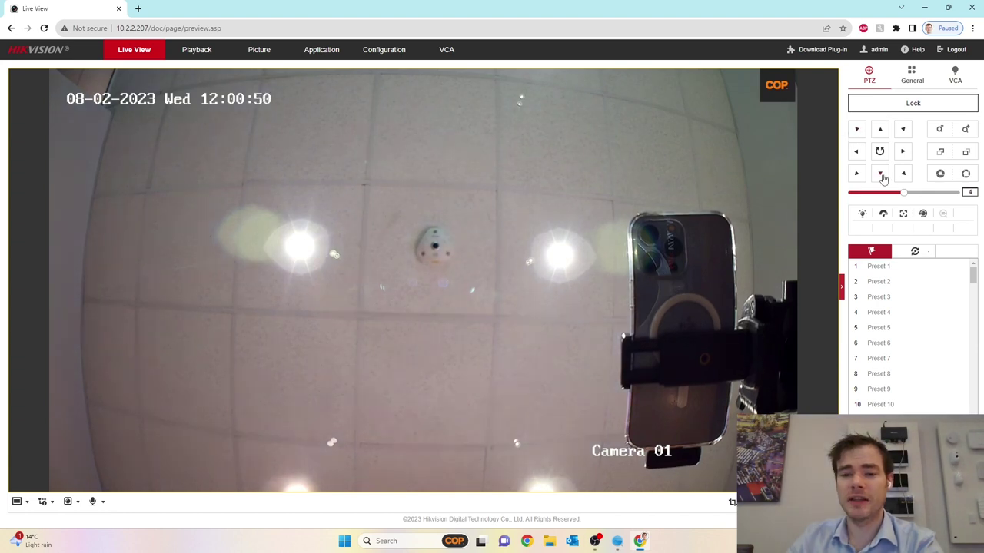
{"action": "left_click", "coordinate": [881, 132]}
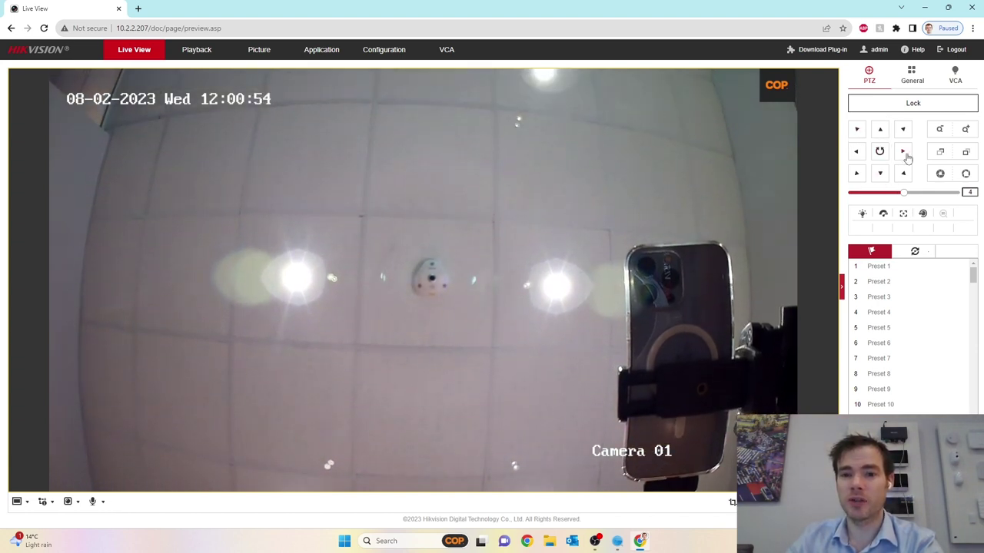
{"action": "left_click", "coordinate": [904, 154]}
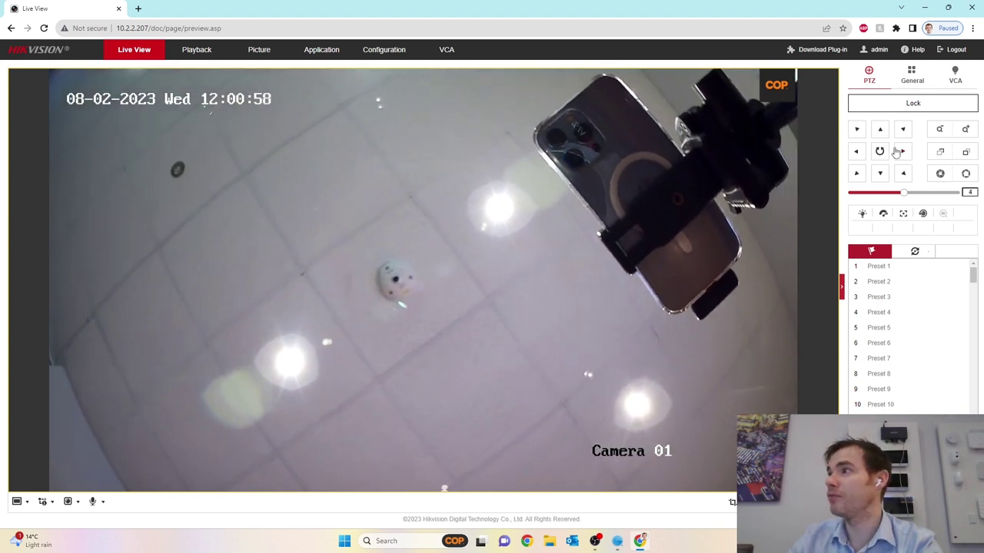
{"action": "left_click", "coordinate": [881, 132]}
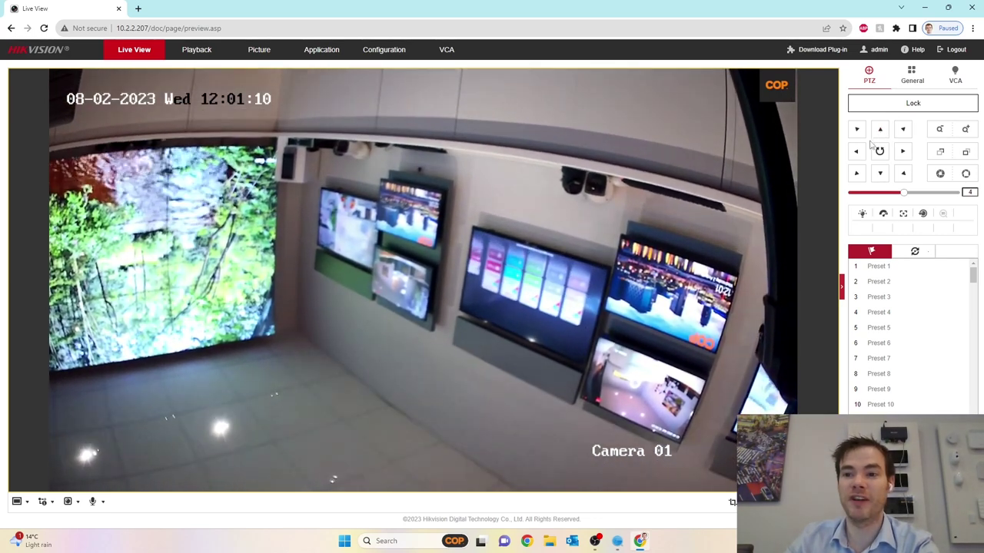
{"action": "left_click", "coordinate": [856, 152]}
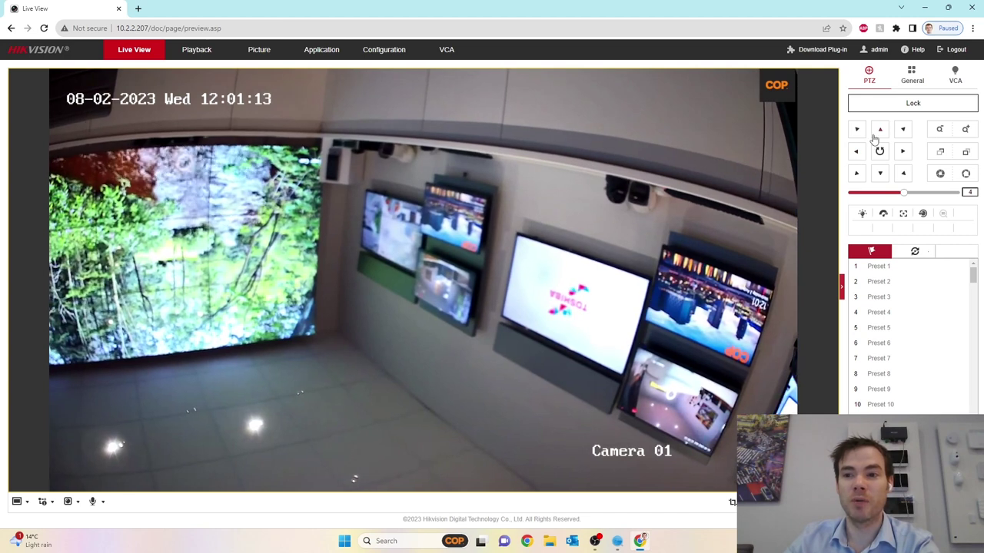
{"action": "left_click", "coordinate": [878, 152]}
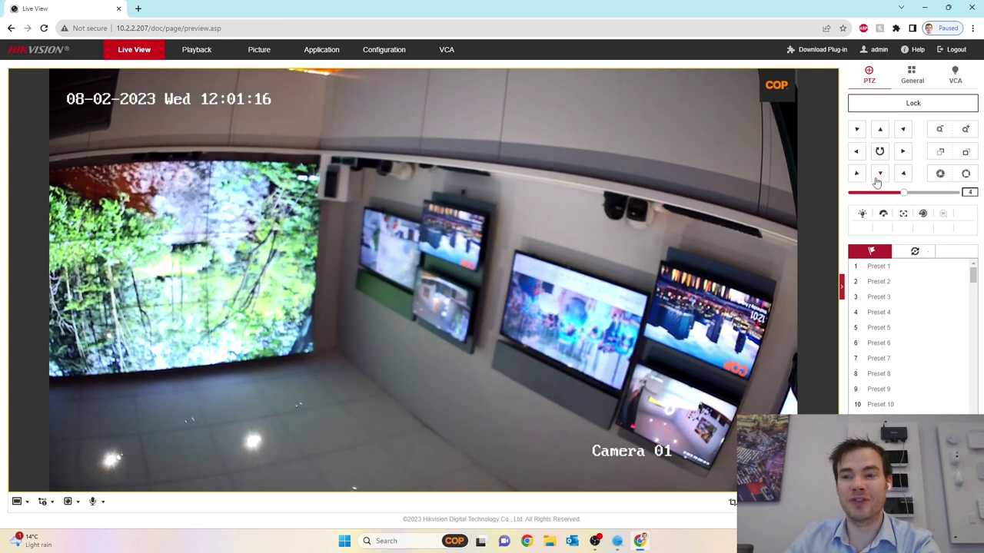
{"action": "left_click", "coordinate": [386, 51]}
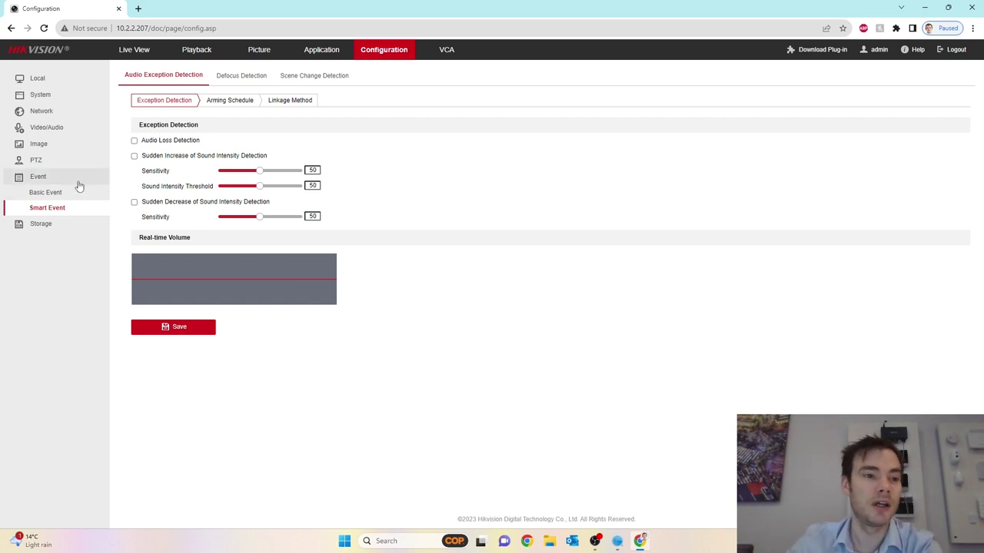
Set Mirror to Center in the Image page's Video Adjustment settings
{"action": "left_click", "coordinate": [37, 145]}
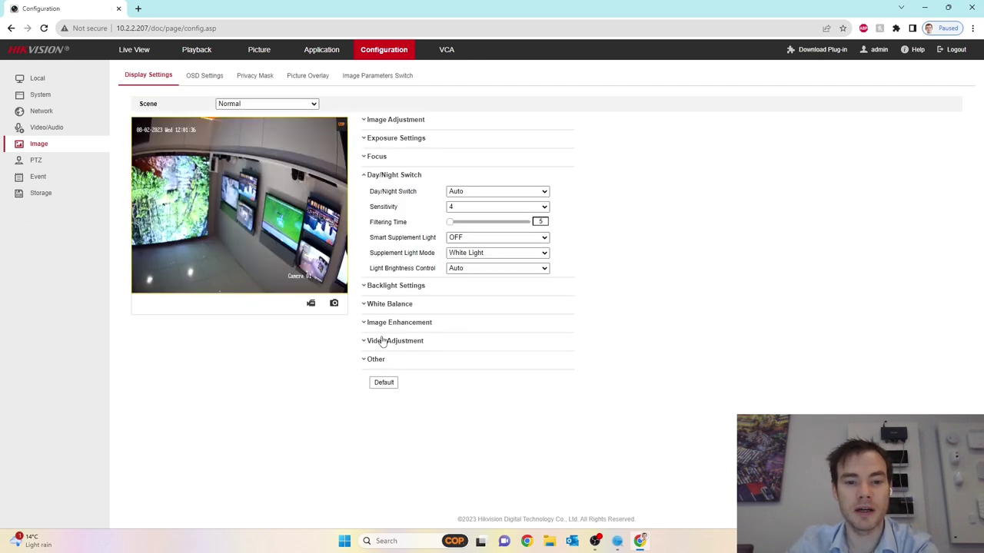
{"action": "left_click", "coordinate": [380, 340]}
{"action": "left_click", "coordinate": [467, 266]}
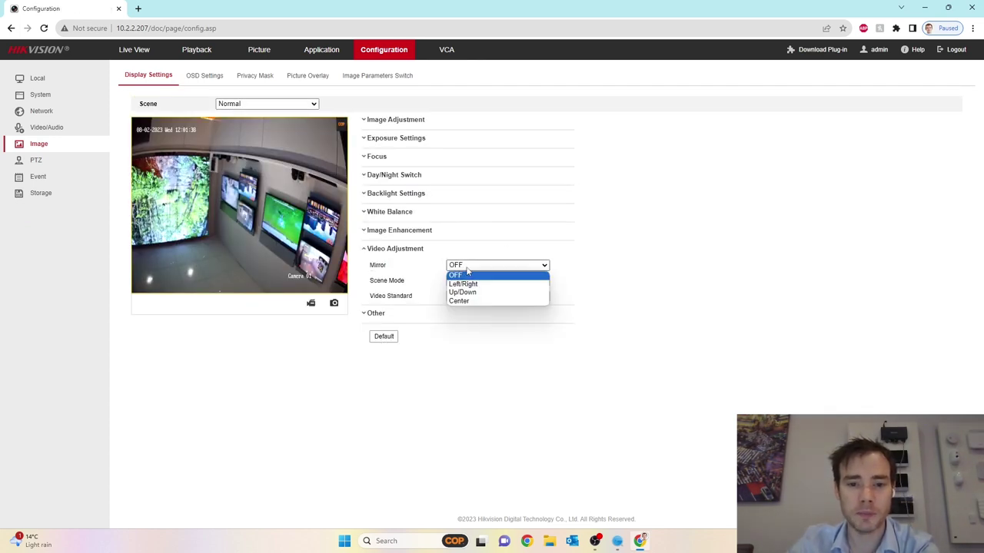
{"action": "left_click", "coordinate": [468, 301]}
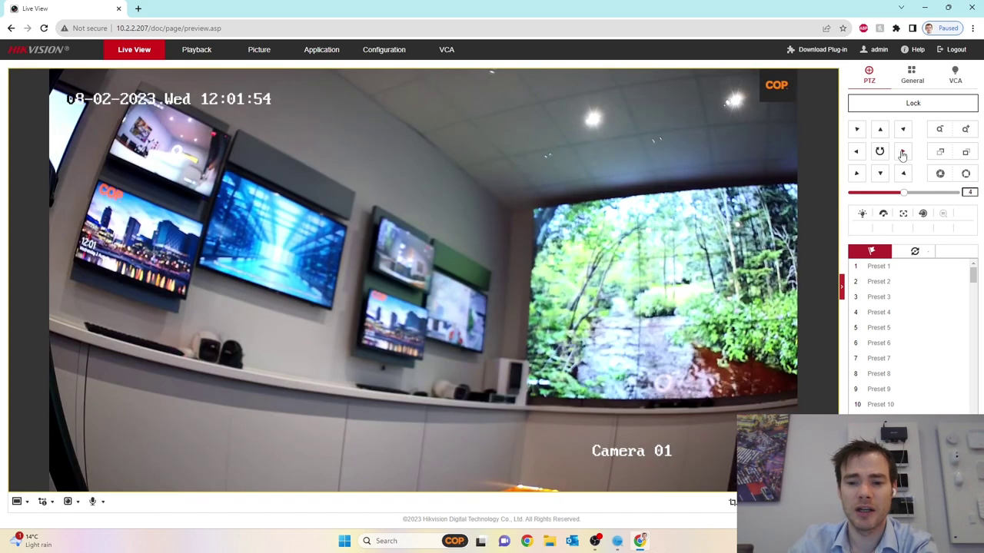
Pan the camera right and tilt it down to aim at the forest video wall
{"action": "left_click", "coordinate": [902, 152]}
{"action": "left_click", "coordinate": [880, 174]}
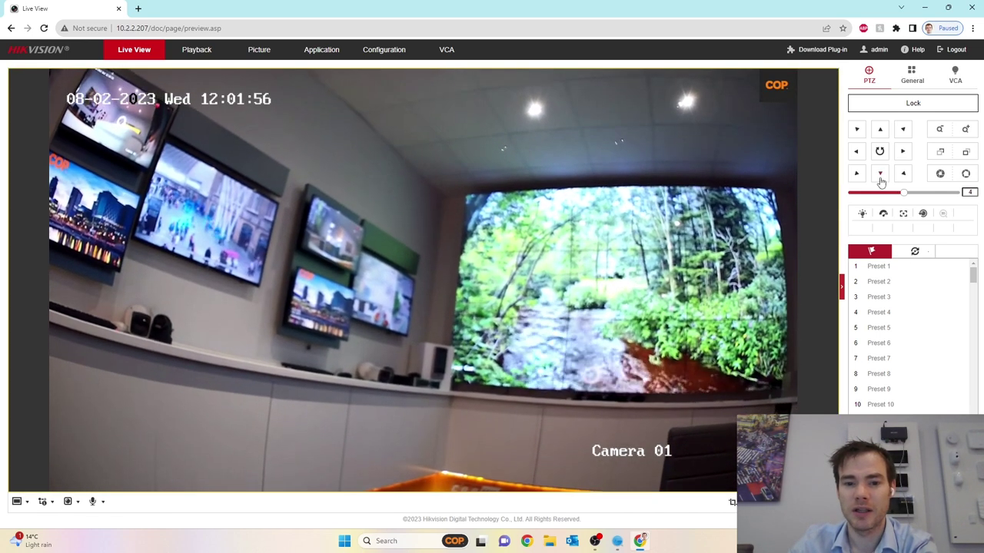
{"action": "left_click", "coordinate": [904, 152]}
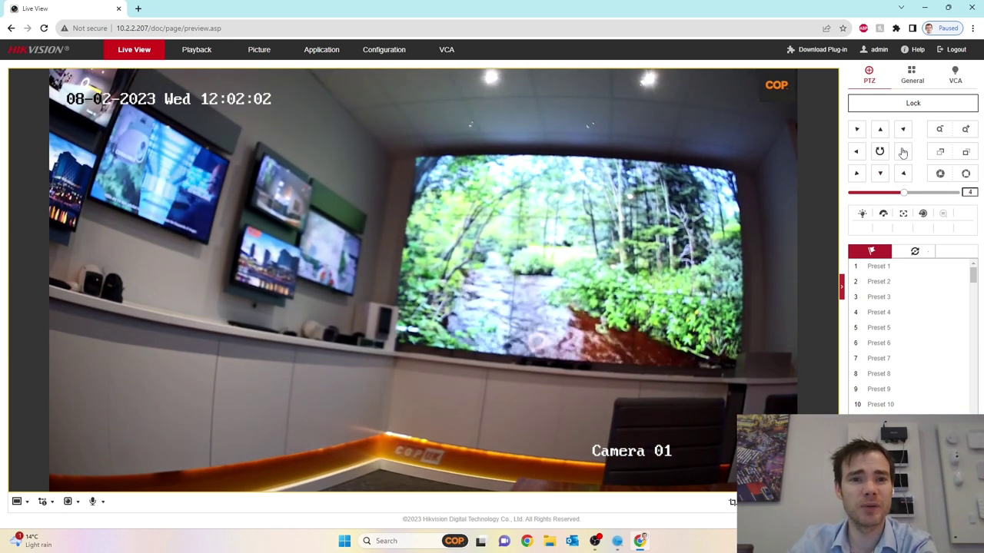
Level the image with the Auto Recovery rotation arrow in PTZ's PTRZ settings
{"action": "left_click", "coordinate": [396, 51]}
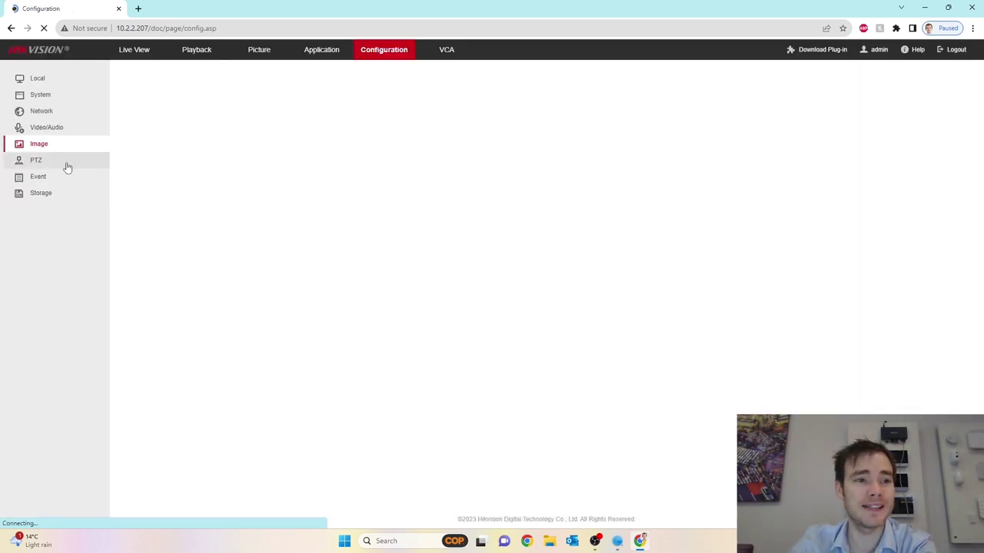
{"action": "left_click", "coordinate": [36, 162]}
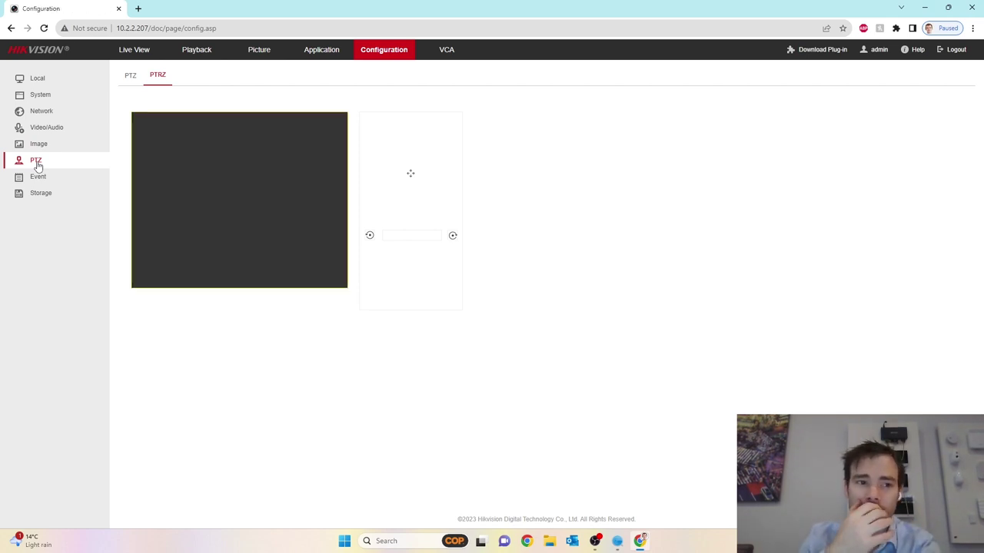
{"action": "left_click", "coordinate": [132, 80]}
{"action": "left_click", "coordinate": [156, 80]}
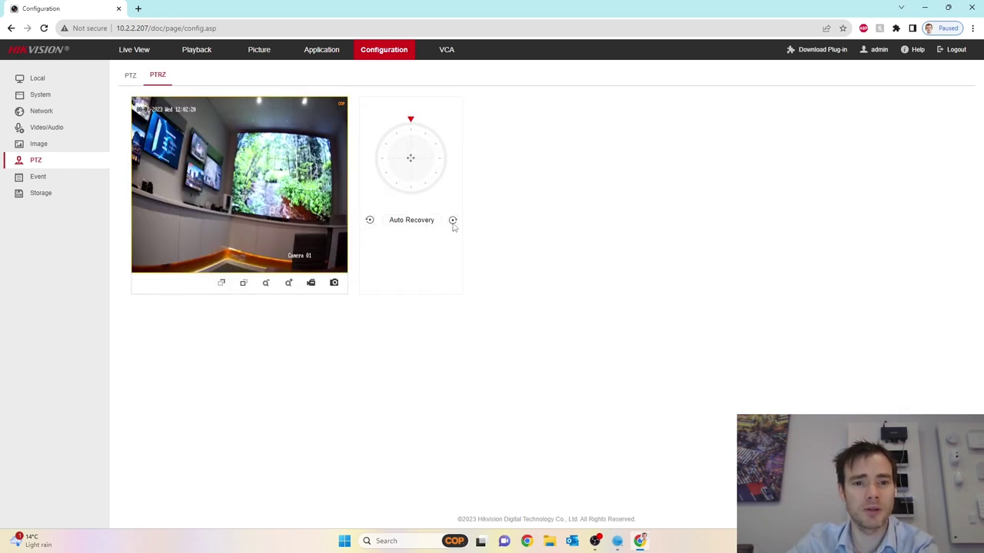
{"action": "left_click", "coordinate": [369, 221]}
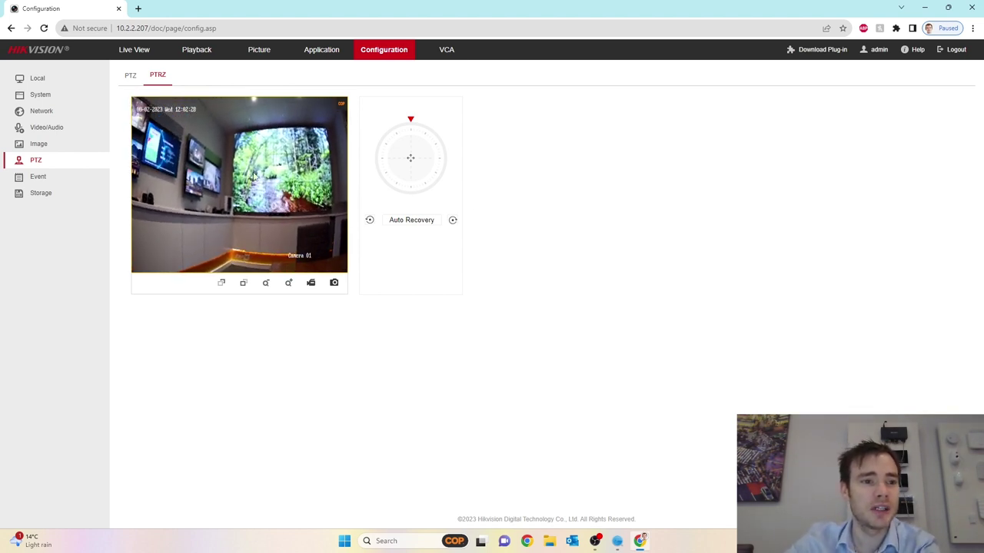
Keep main stream resolution at 2688*1520 and raise Max. Bitrate to 6144 Kbps
{"action": "left_click", "coordinate": [60, 133]}
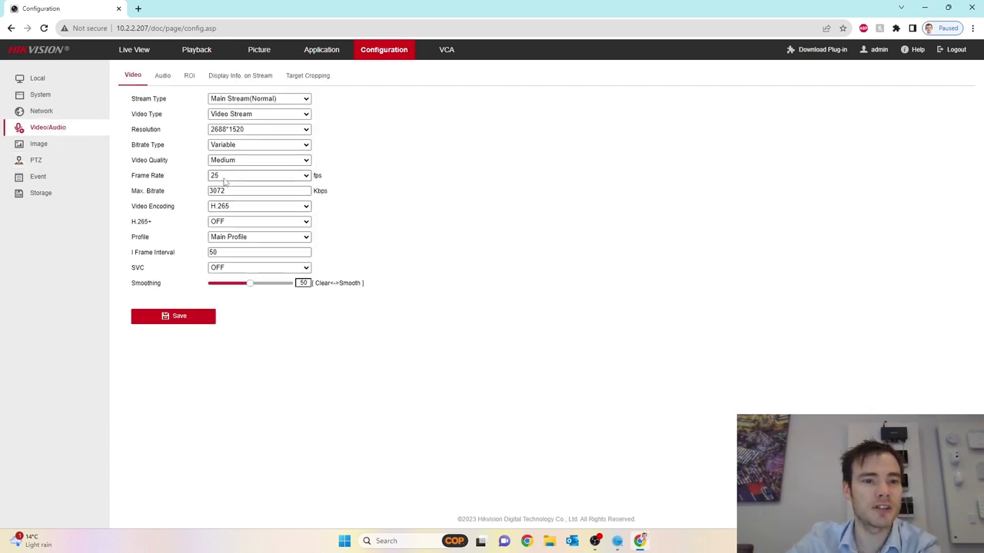
{"action": "left_click", "coordinate": [253, 129]}
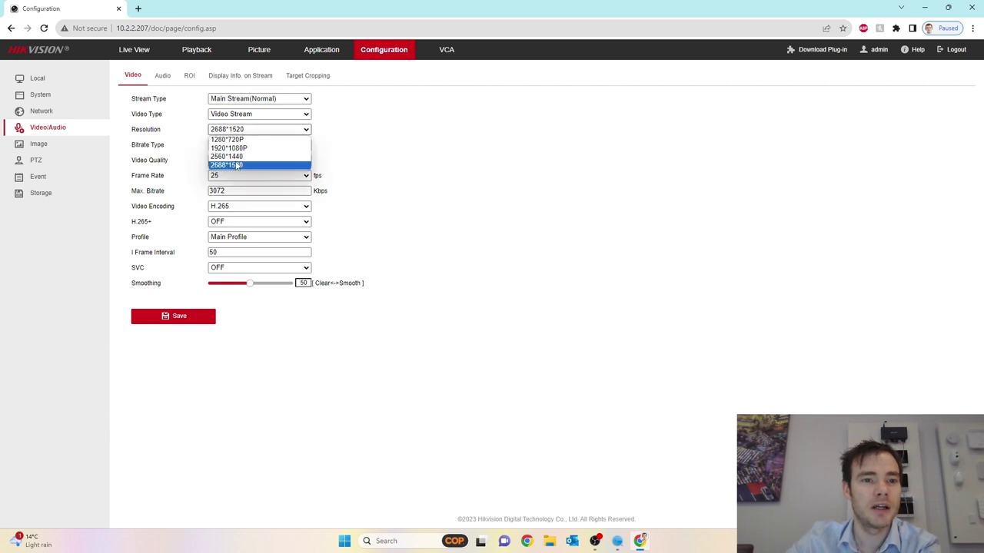
{"action": "left_click", "coordinate": [238, 166]}
{"action": "left_click", "coordinate": [238, 191]}
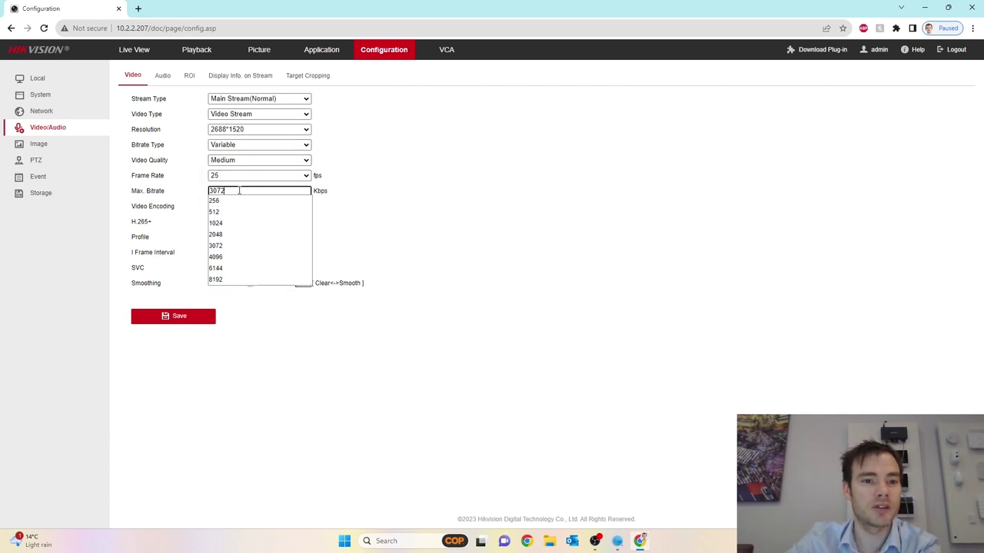
{"action": "left_click", "coordinate": [235, 256]}
{"action": "left_click", "coordinate": [235, 191]}
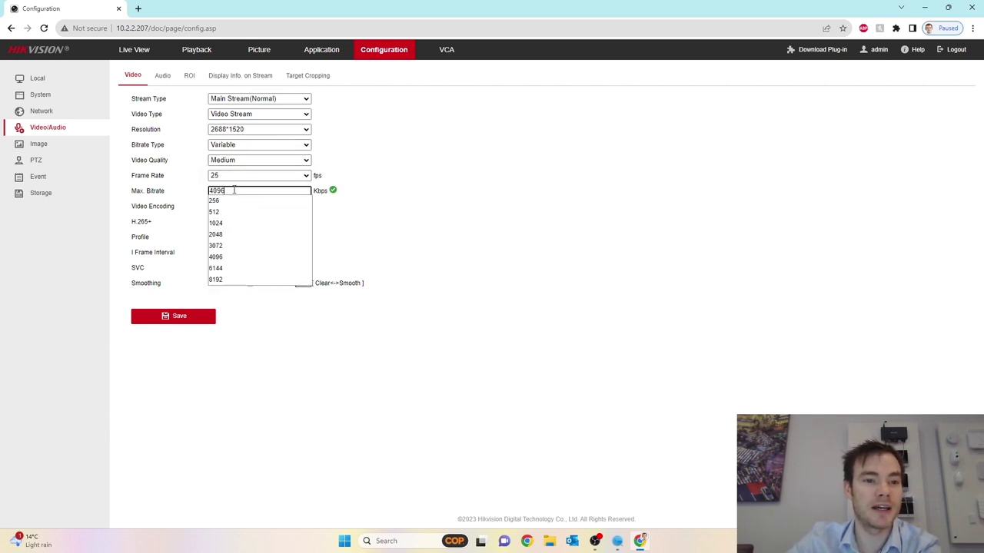
{"action": "left_click", "coordinate": [219, 269]}
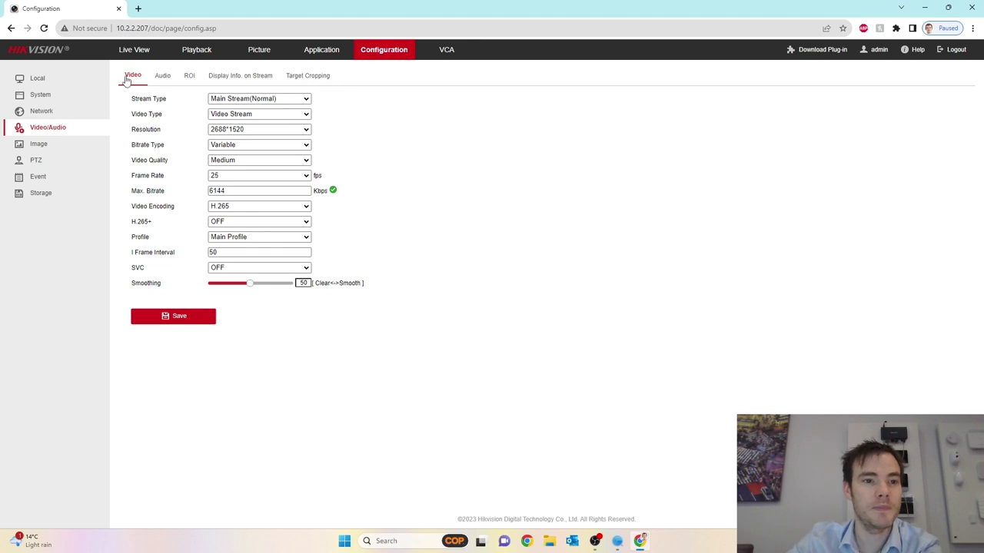
{"action": "left_click", "coordinate": [134, 51]}
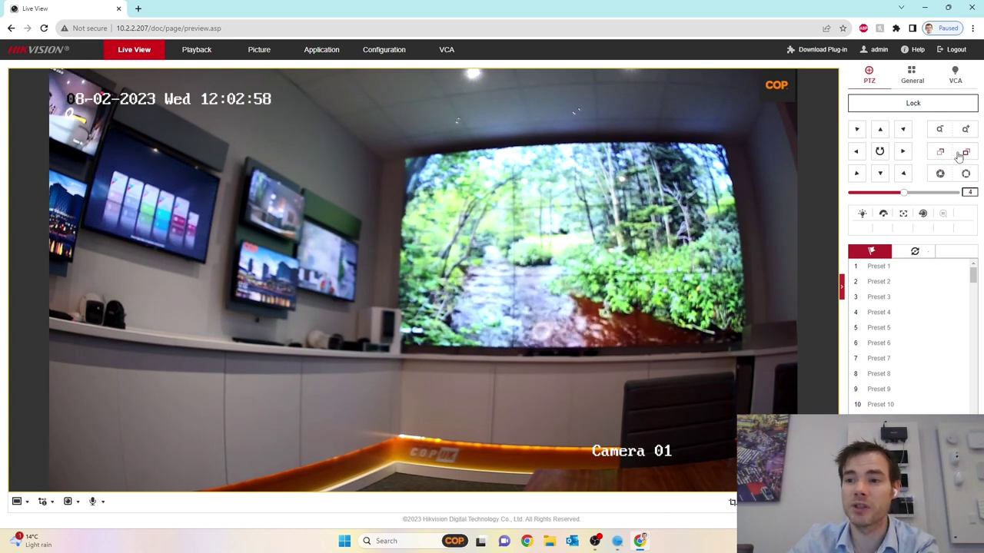
Adjust focus near and far until the live Camera 01 picture is sharp
{"action": "left_click", "coordinate": [965, 153]}
{"action": "left_click", "coordinate": [941, 153]}
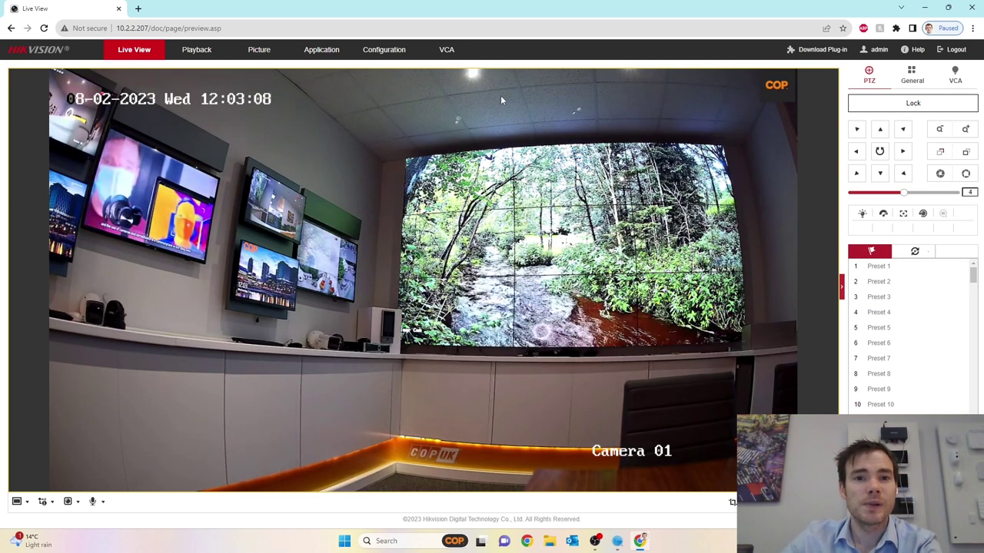
{"action": "left_click", "coordinate": [380, 50]}
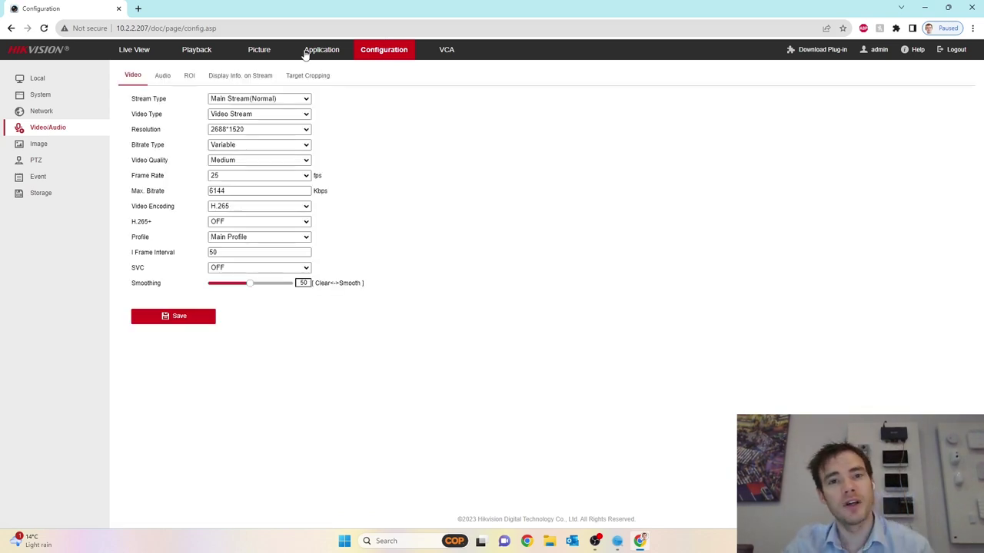
Change Display Settings' Day/Night Supplement Light Mode from White Light to Smart
{"action": "left_click", "coordinate": [44, 147]}
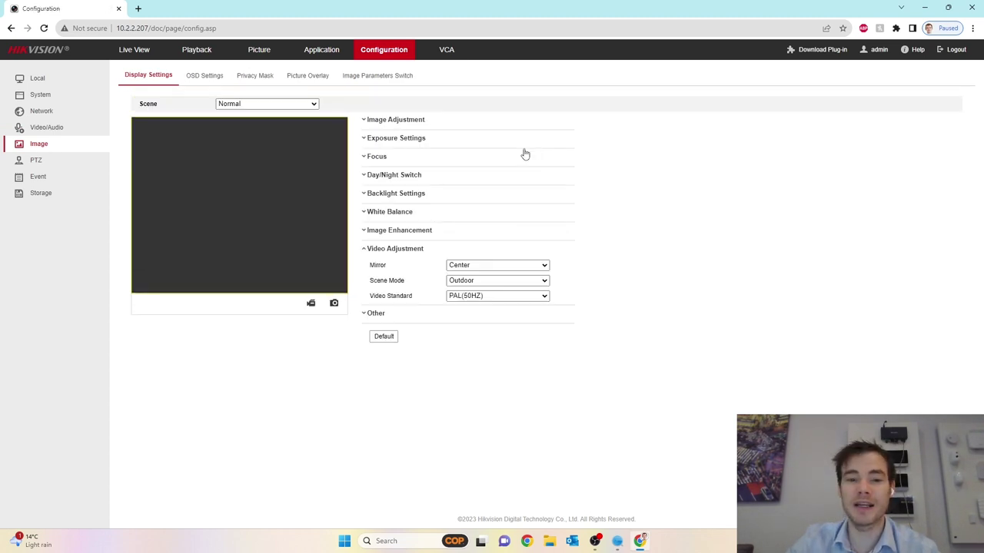
{"action": "left_click", "coordinate": [370, 177]}
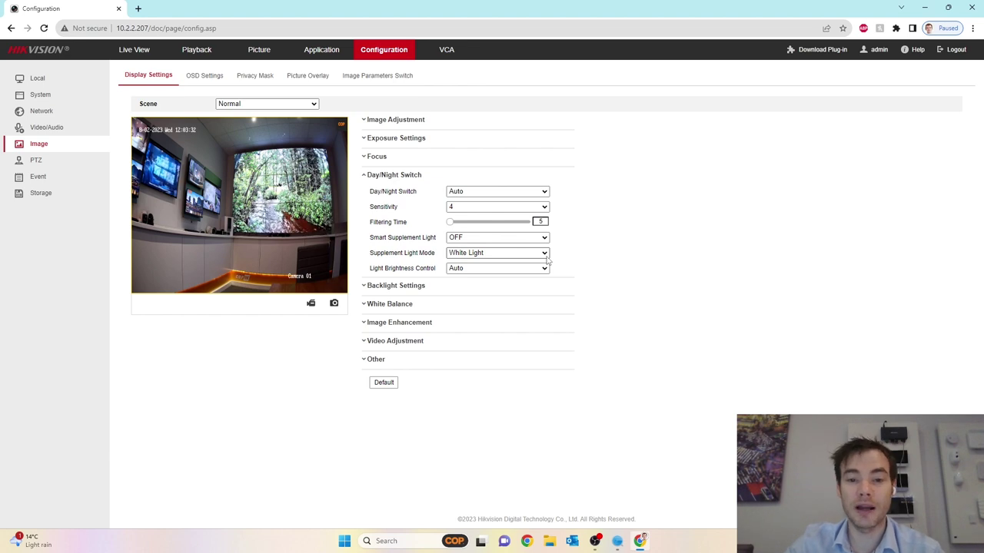
{"action": "left_click", "coordinate": [547, 260]}
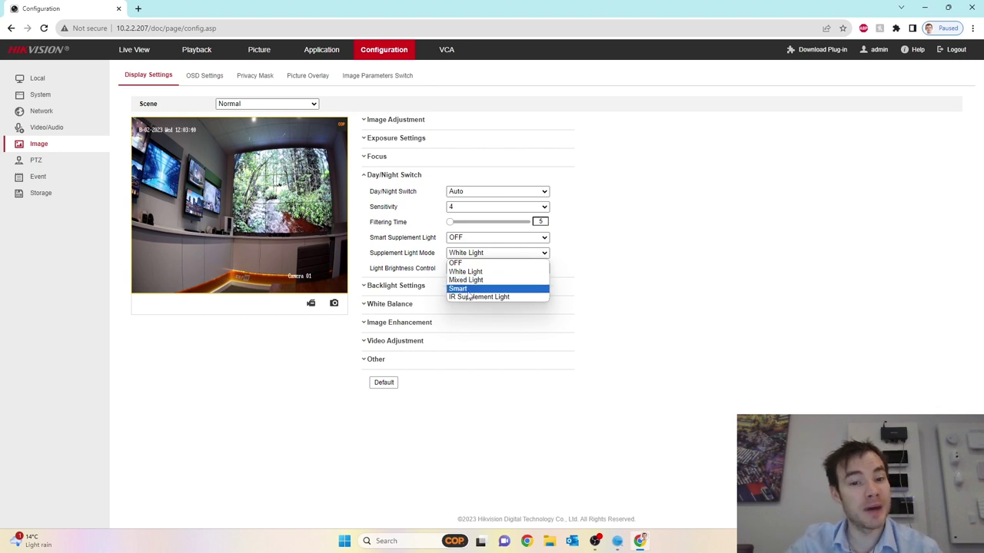
{"action": "left_click", "coordinate": [475, 281]}
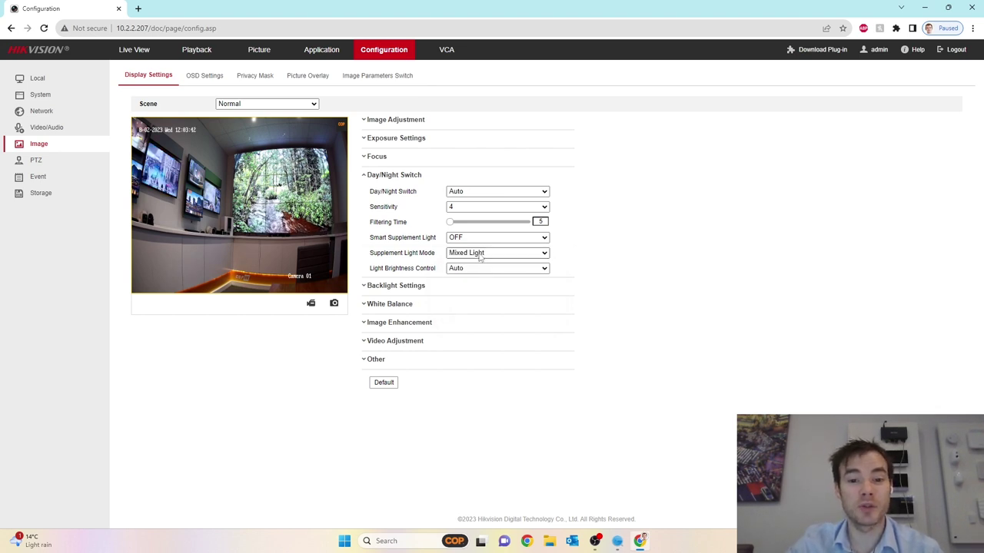
{"action": "left_click", "coordinate": [479, 258]}
{"action": "left_click", "coordinate": [464, 293]}
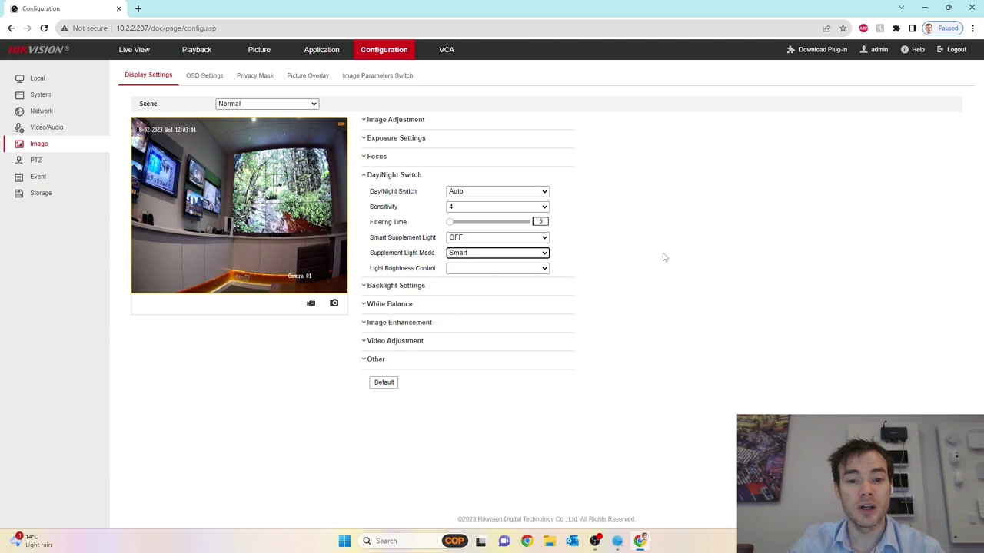